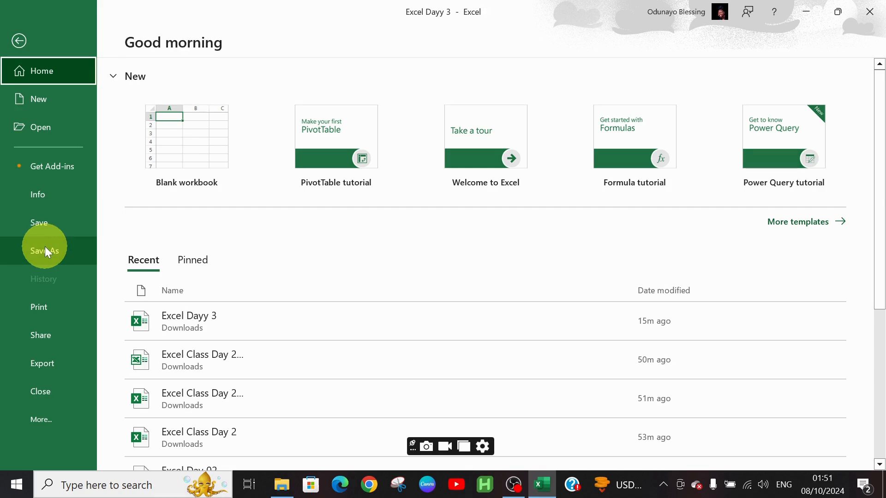
- Save a copy of the workbook in the Downloads folder under the name Excel Day 4
left_click(45, 251)
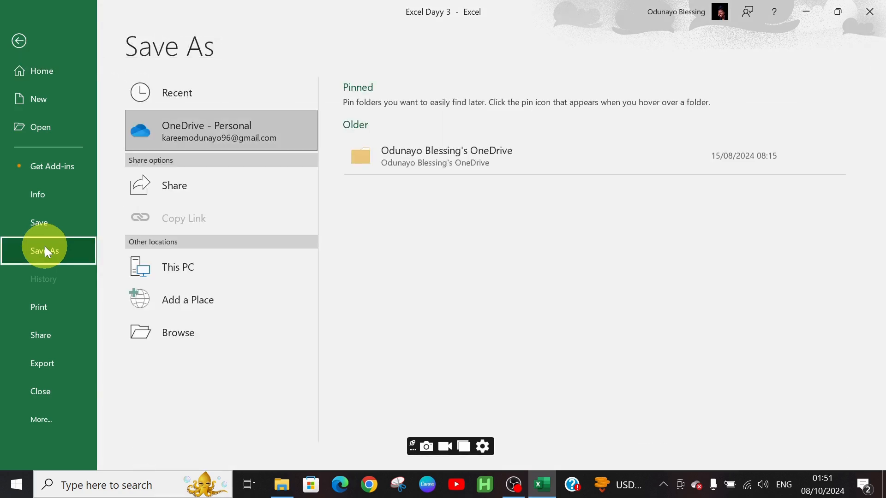
left_click(156, 330)
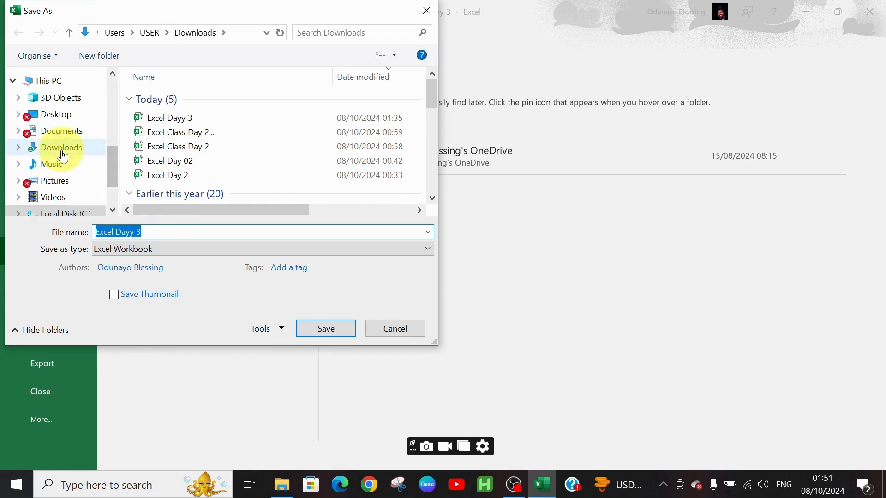
left_click(47, 148)
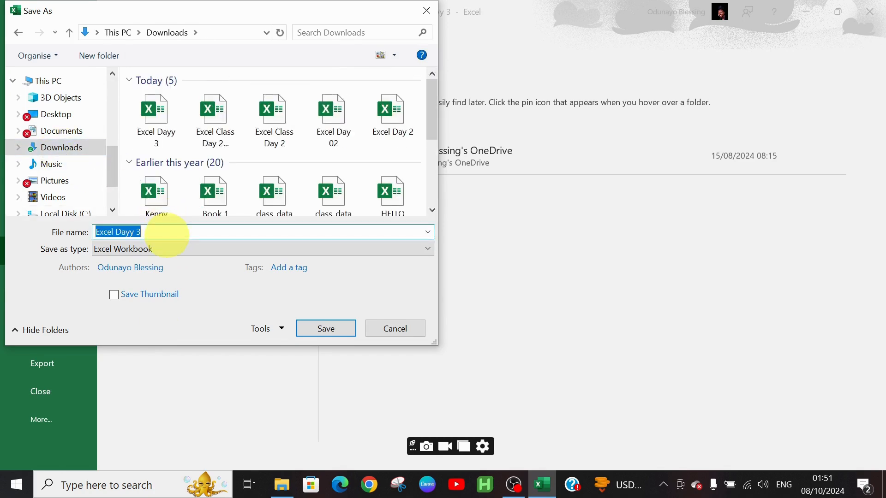
left_click(166, 234)
key("BackSpace")
key("BackSpace")
key("BackSpace")
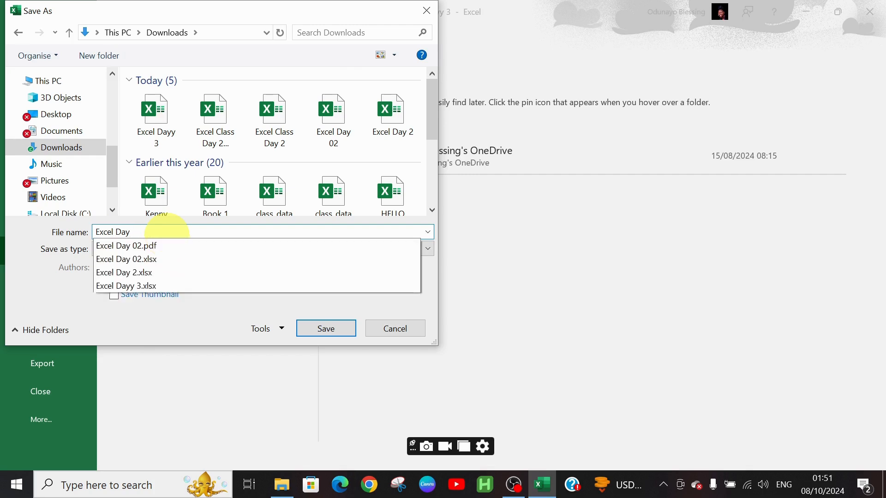
type("4")
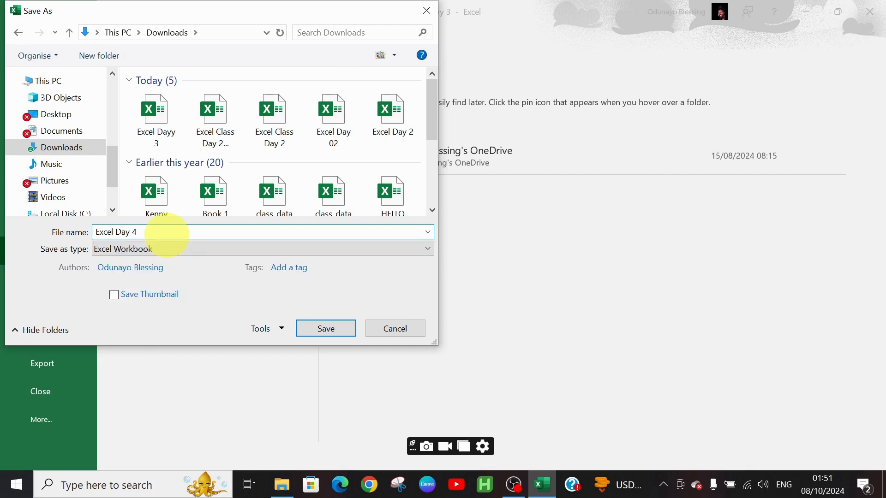
left_click(336, 329)
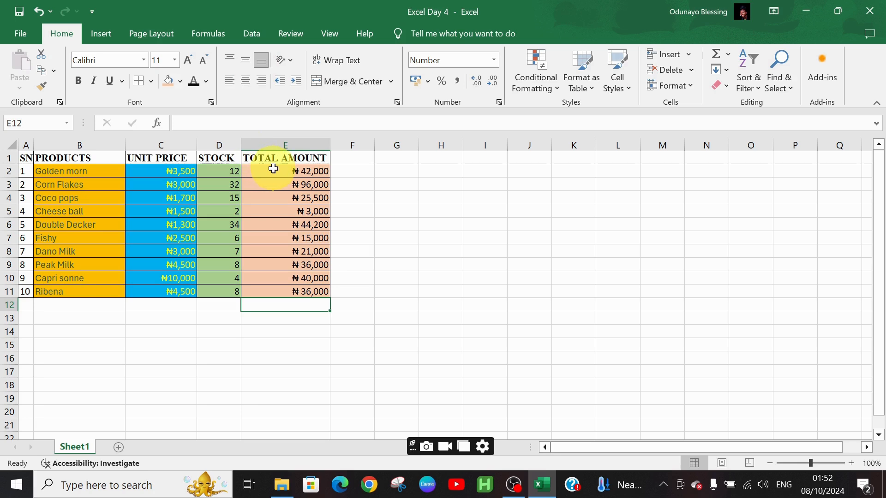
- Total the TOTAL AMOUNT values E2:E11 in cell E12 with AutoSum
left_click(274, 169)
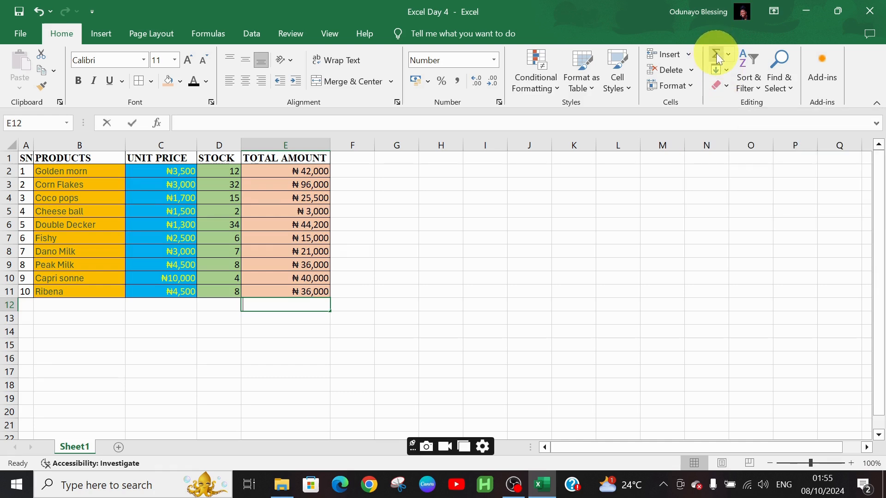
left_click(717, 54)
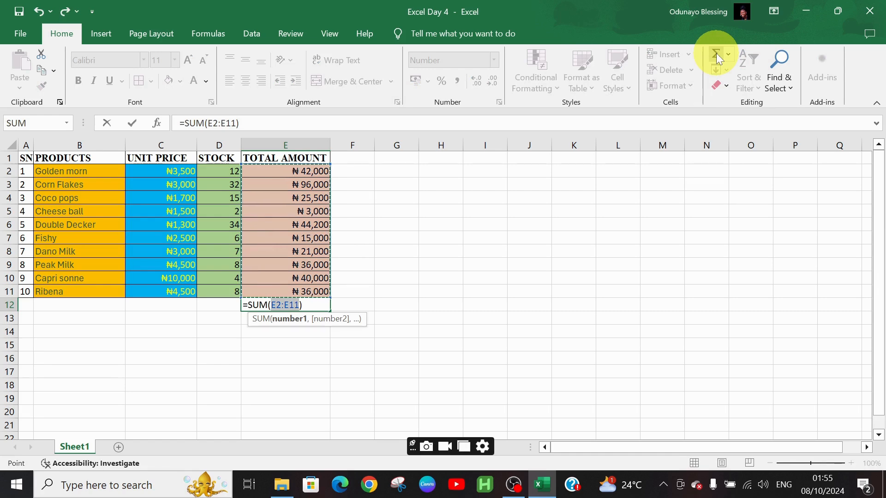
key("Return")
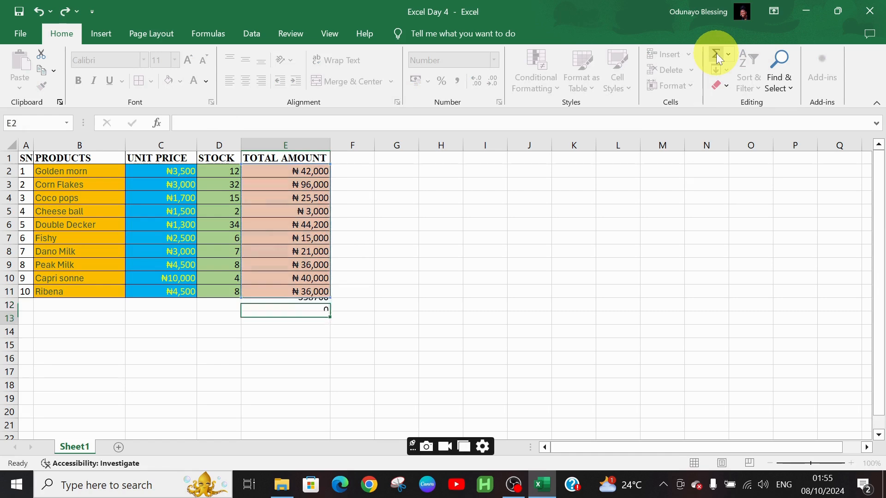
- Clear cell E12 and write the formula =SUM(E2:E11) in it by hand
left_click(304, 300)
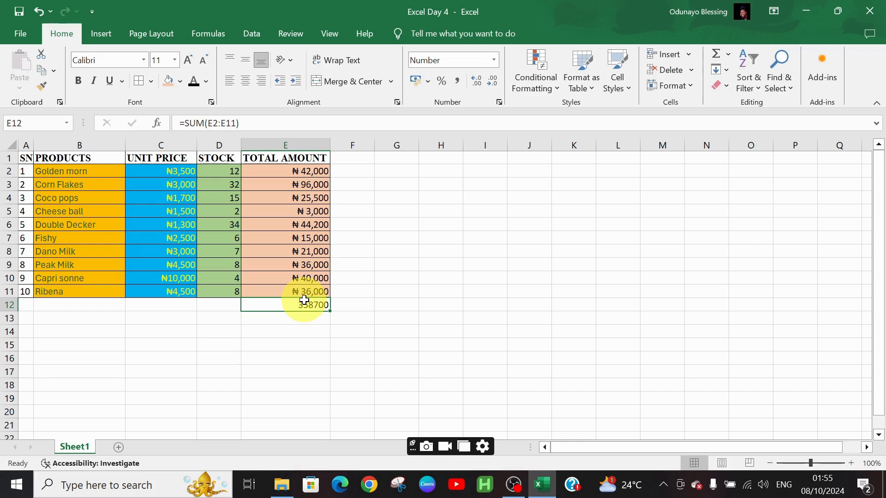
key("BackSpace")
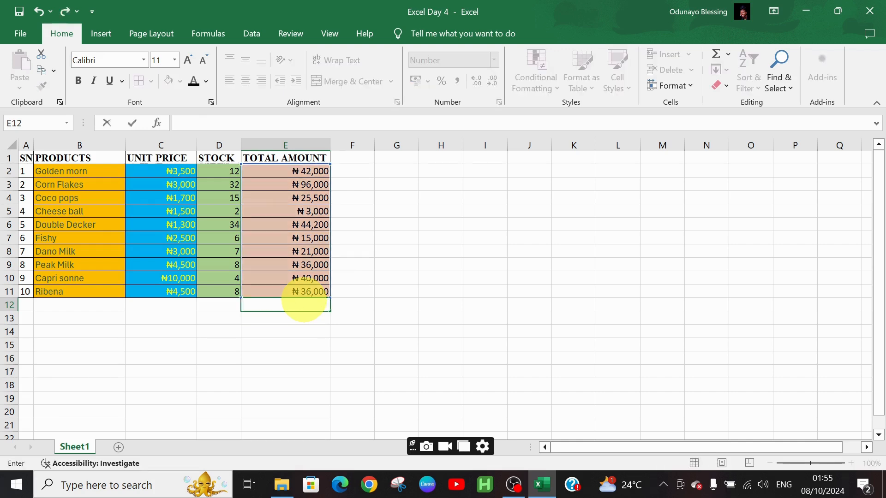
type("=")
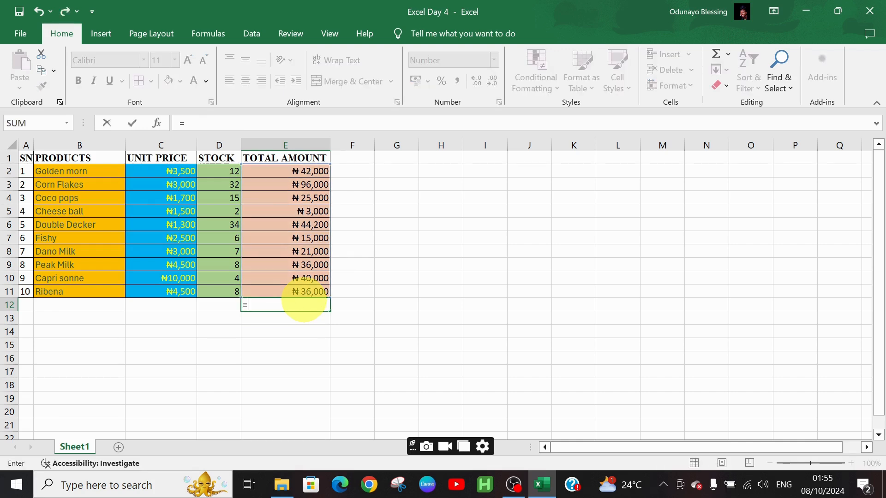
type("sum")
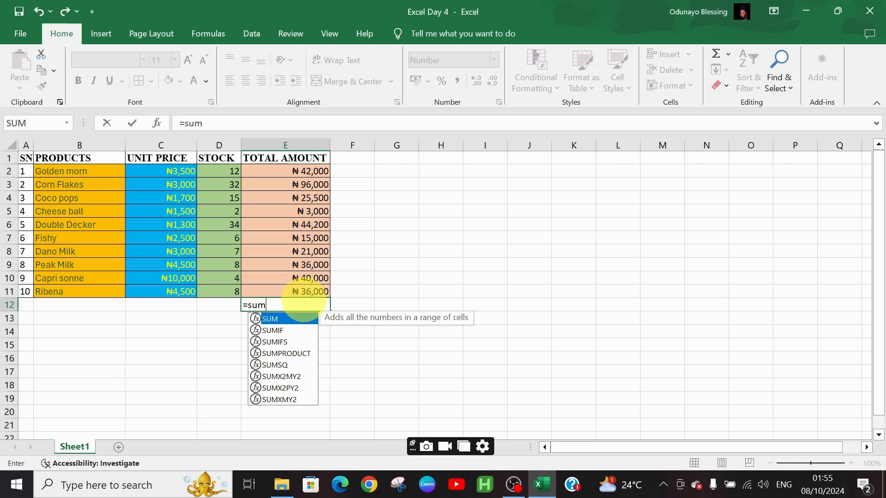
type("(")
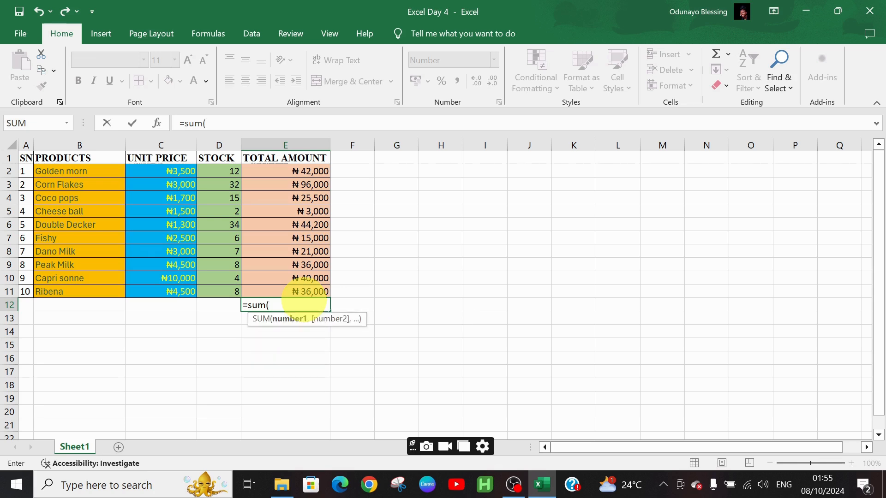
left_click_drag(278, 174, 278, 291)
type(")")
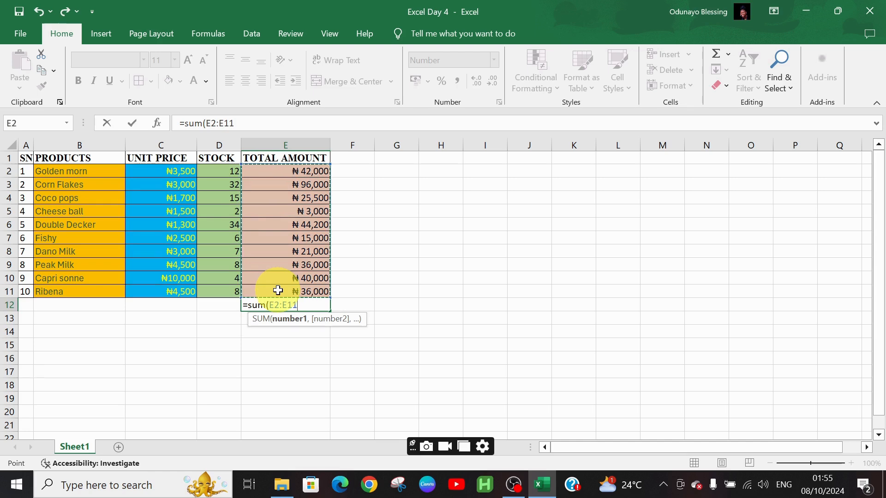
key("Return")
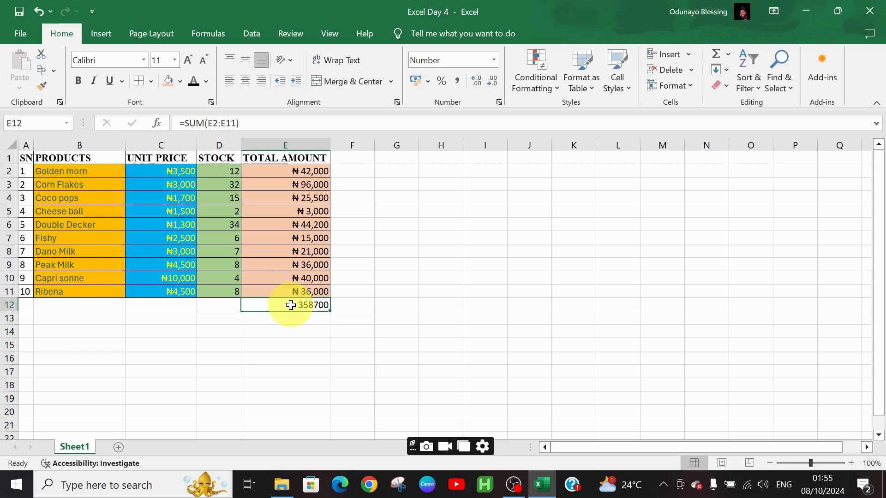
- Clear cell E12 and total E2:E11 in it with the SUM function from the Insert Function dialog
key("Delete")
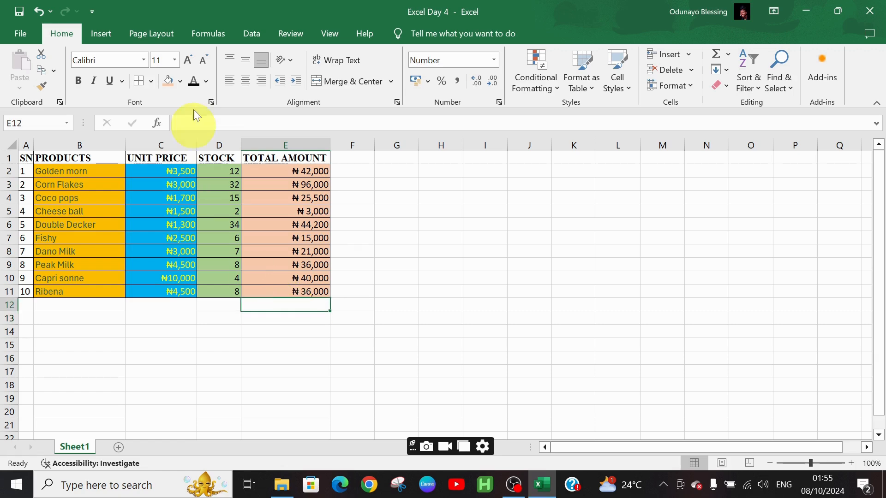
left_click(157, 123)
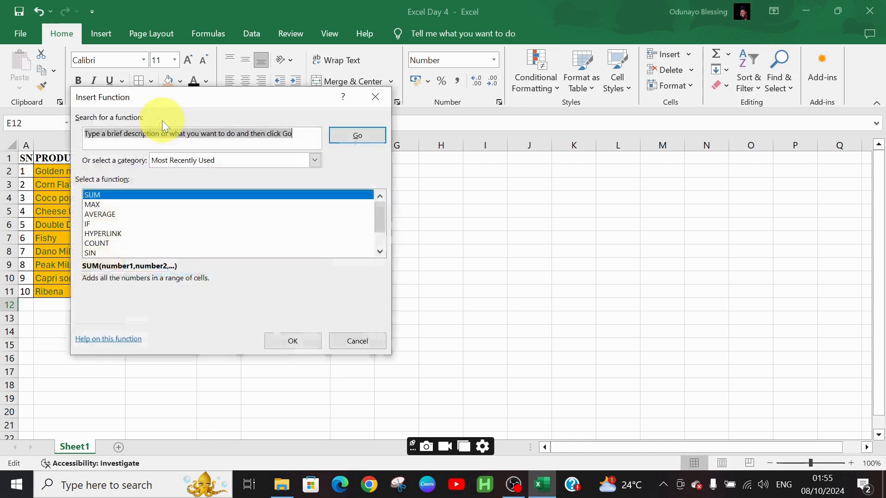
left_click(161, 195)
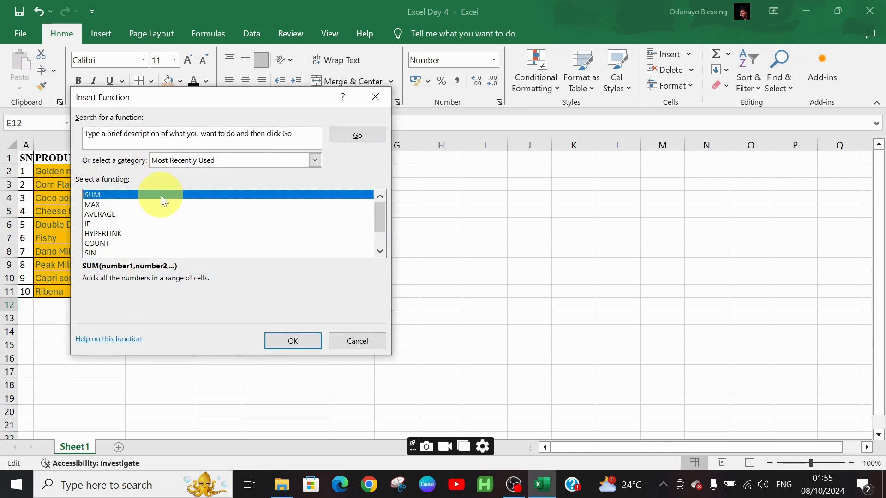
left_click(290, 340)
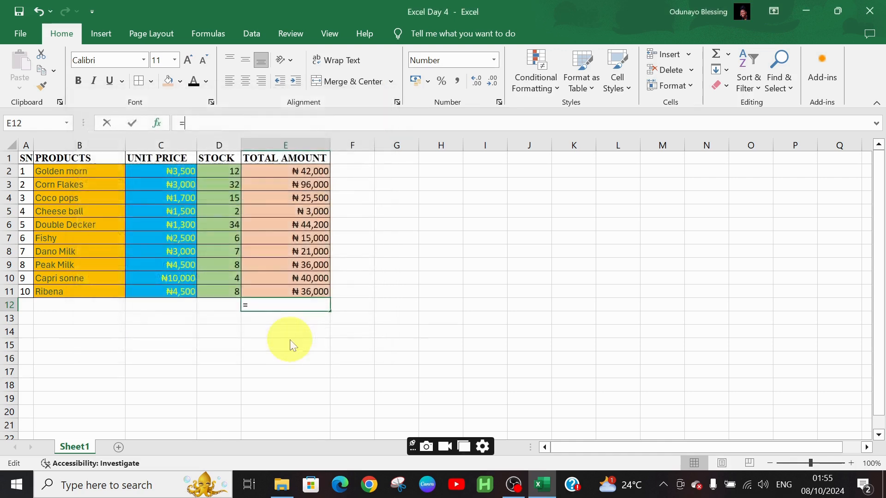
left_click(339, 333)
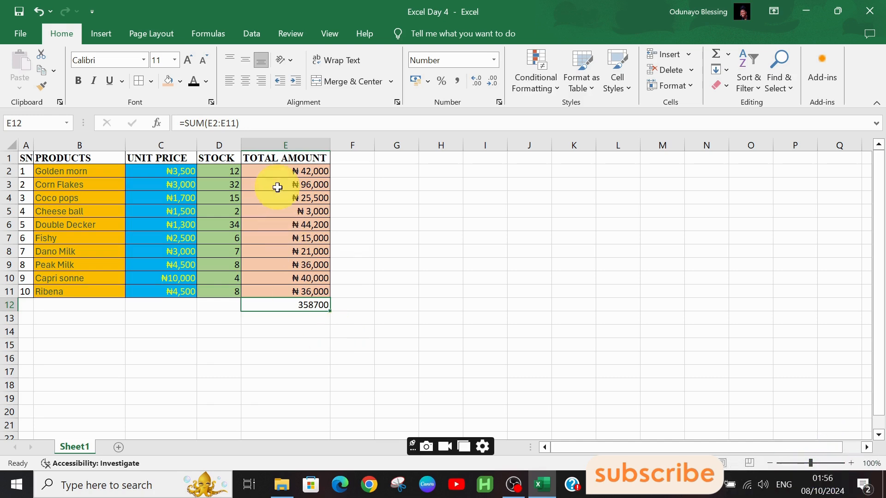
left_click(280, 169)
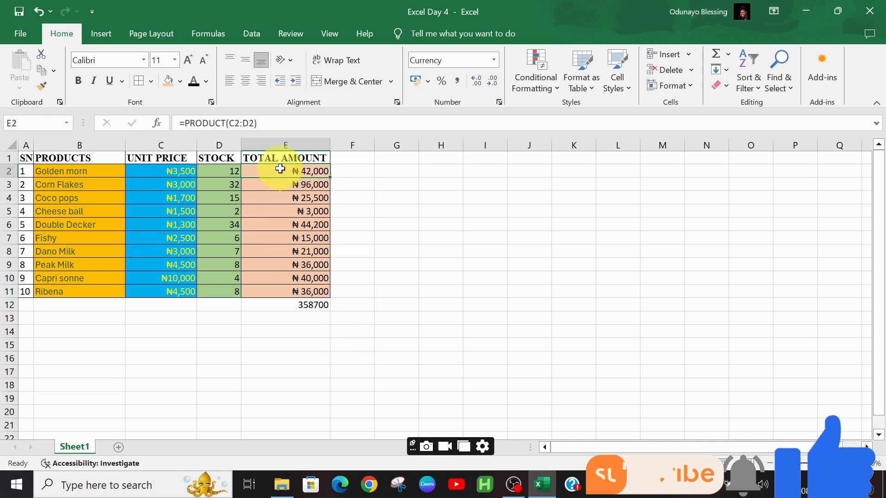
left_click(306, 308)
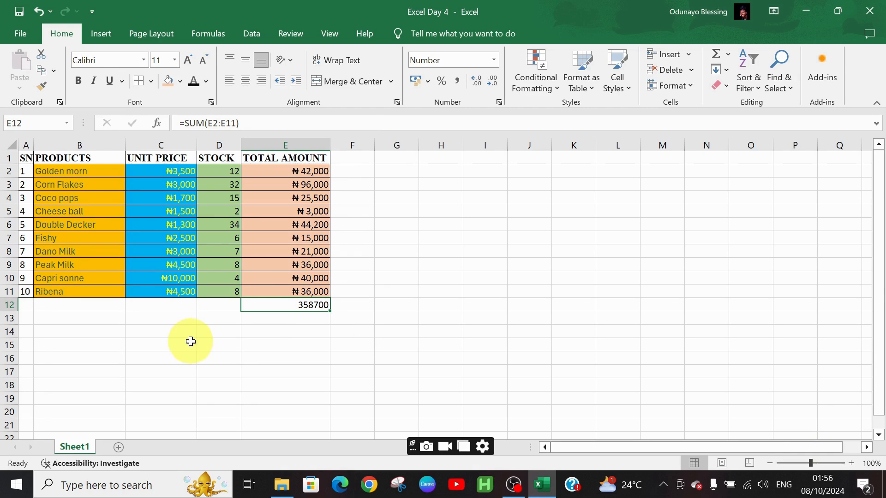
- Merge and center cells A12:C12 and enter the label SUM
left_click_drag(37, 309, 158, 303)
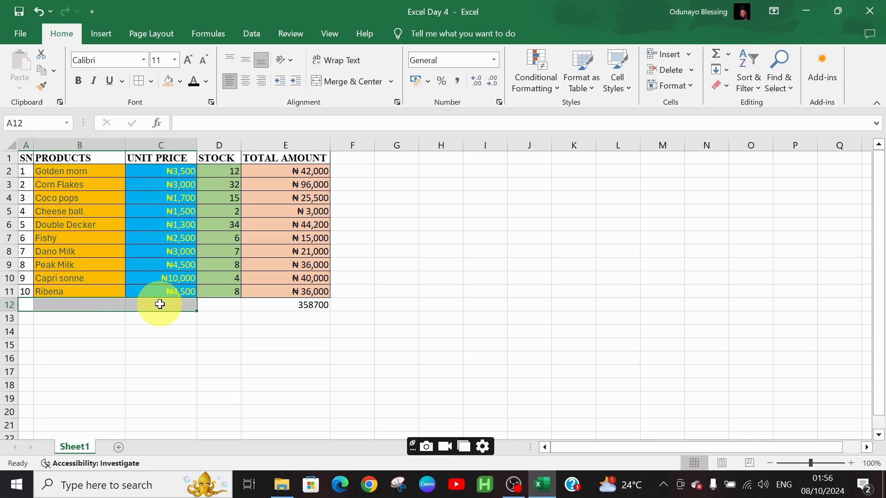
left_click(332, 79)
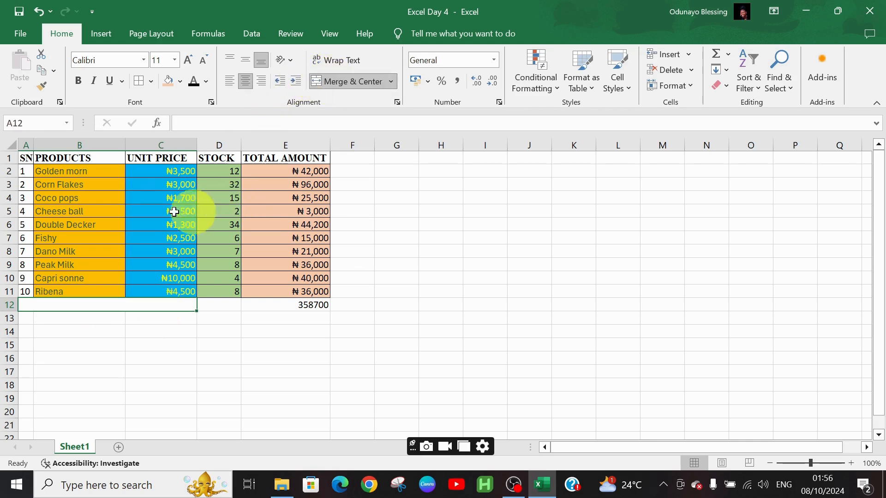
type("SUM")
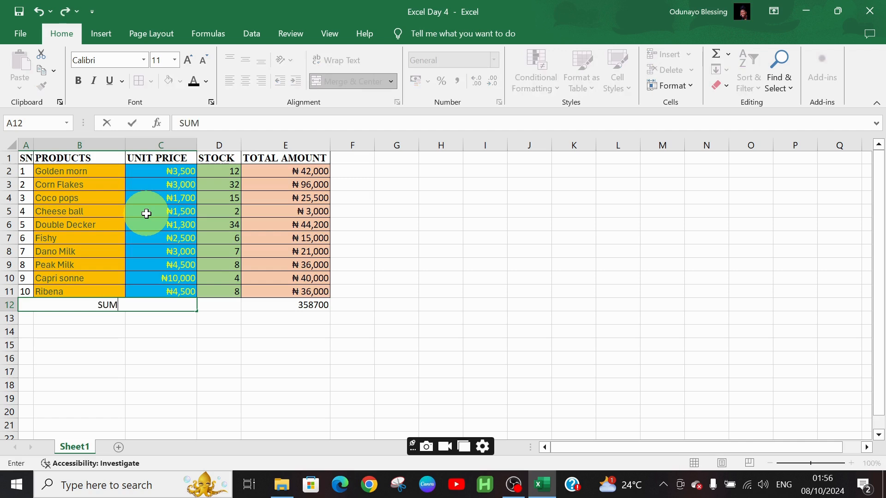
key("Return")
- Merge and center cells A13:C13 and enter the label AVERAGE
key("Right")
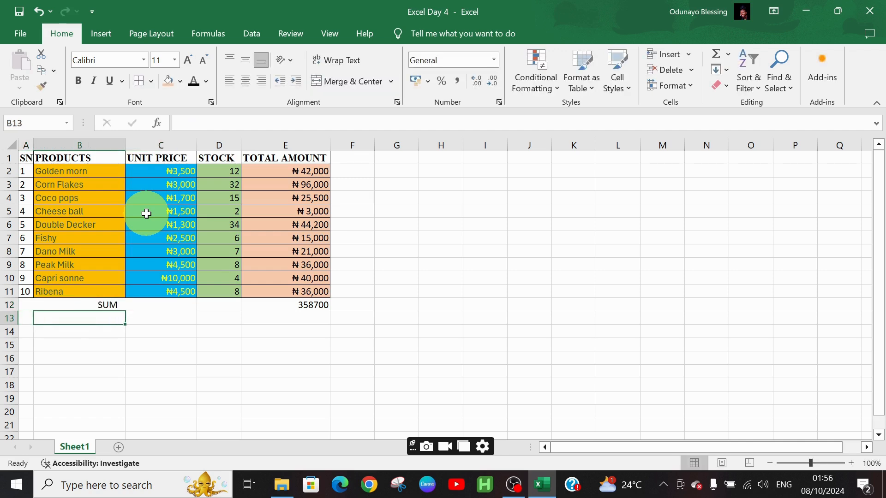
key("Left")
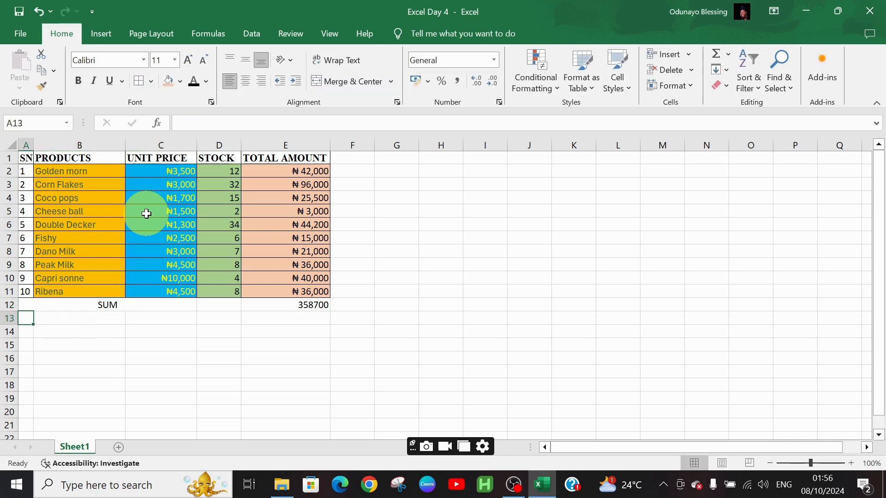
key("shift+Right")
key("shift+Right")
key("shift+Right")
key("shift+Left")
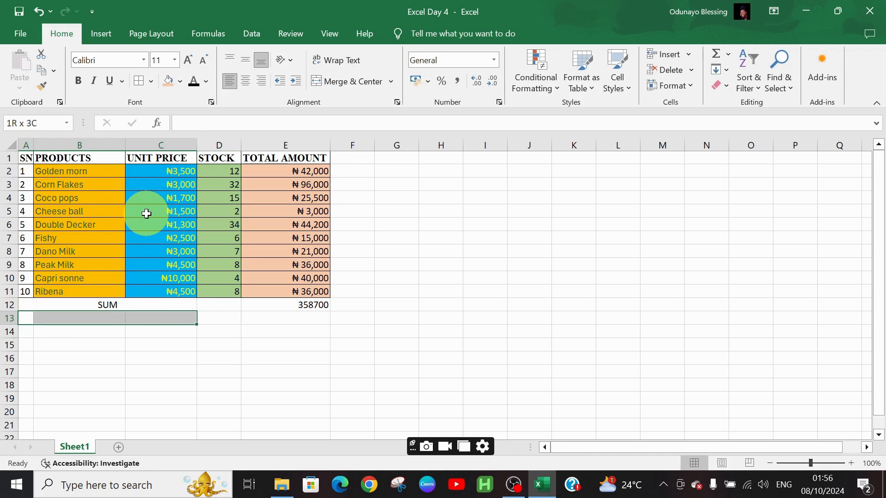
left_click(326, 81)
type("AVE")
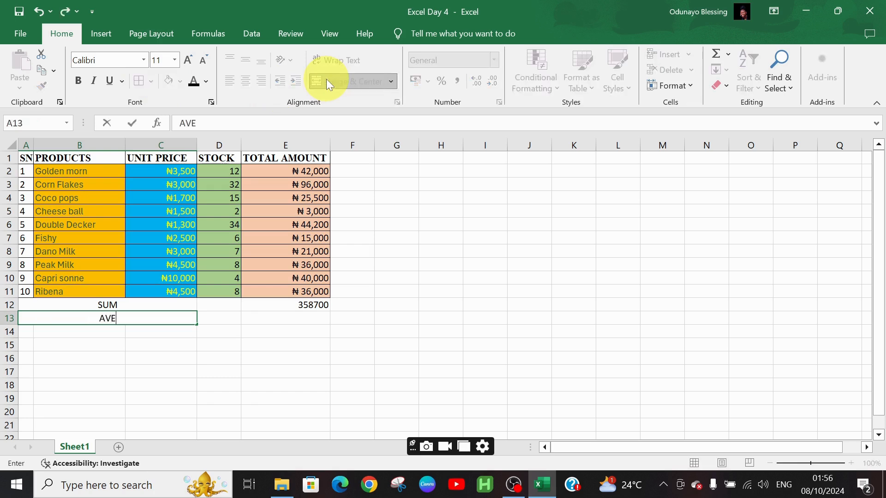
type("RAGE")
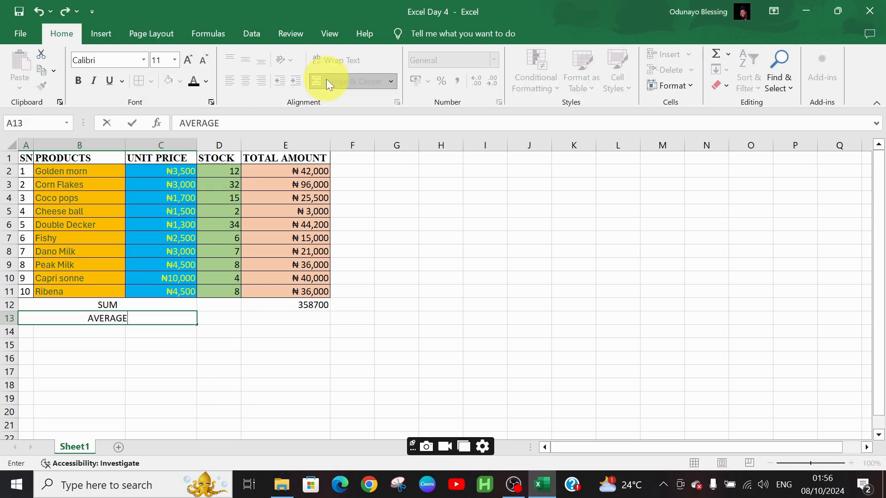
- Average E2:E11 in cell E13 with the AVERAGE function from the Insert Function dialog
key("Right")
key("Right")
key("Right")
key("Left")
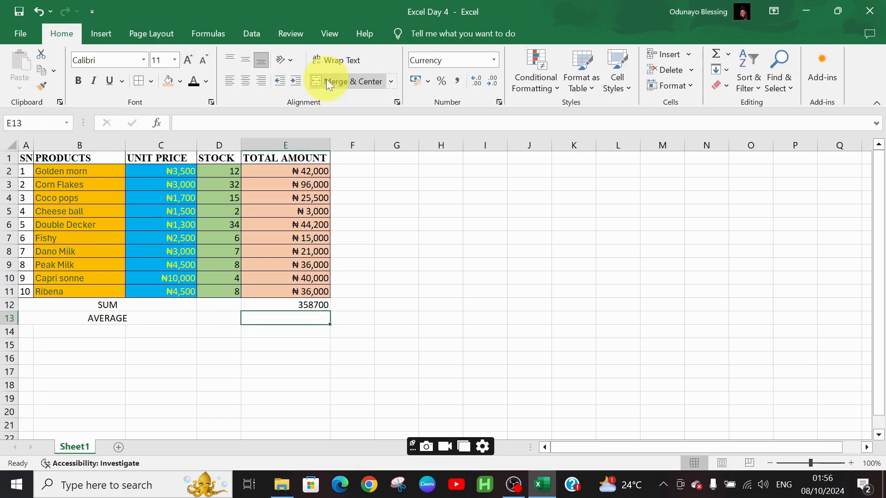
left_click(151, 128)
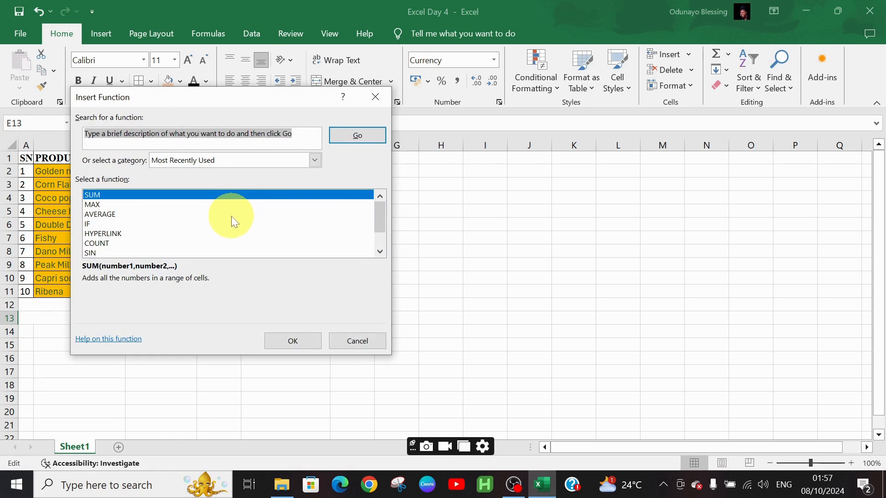
left_click(232, 215)
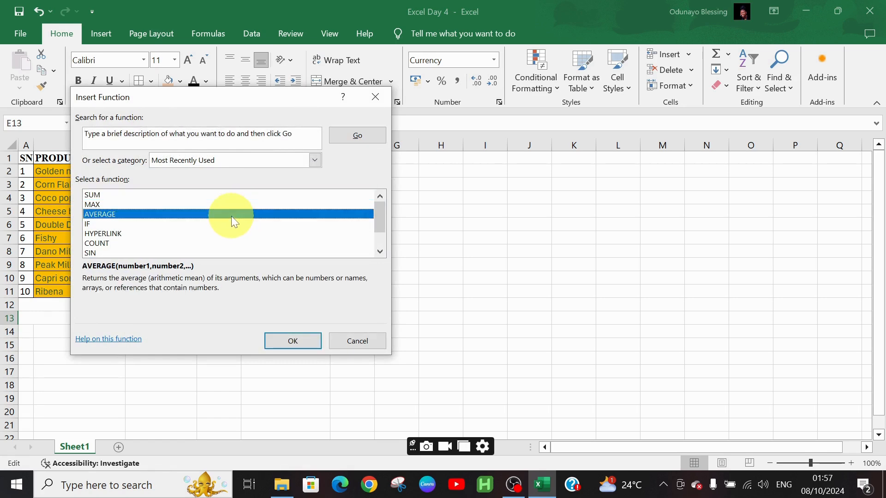
left_click(293, 342)
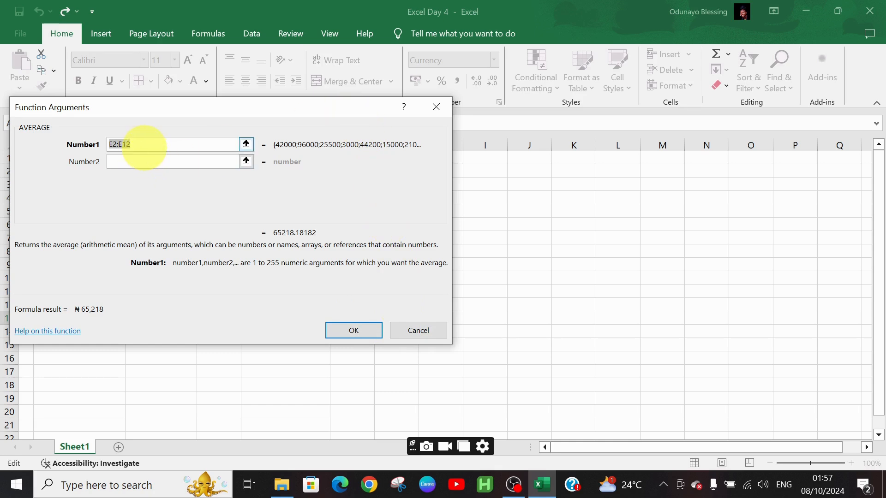
left_click(144, 146)
key("BackSpace")
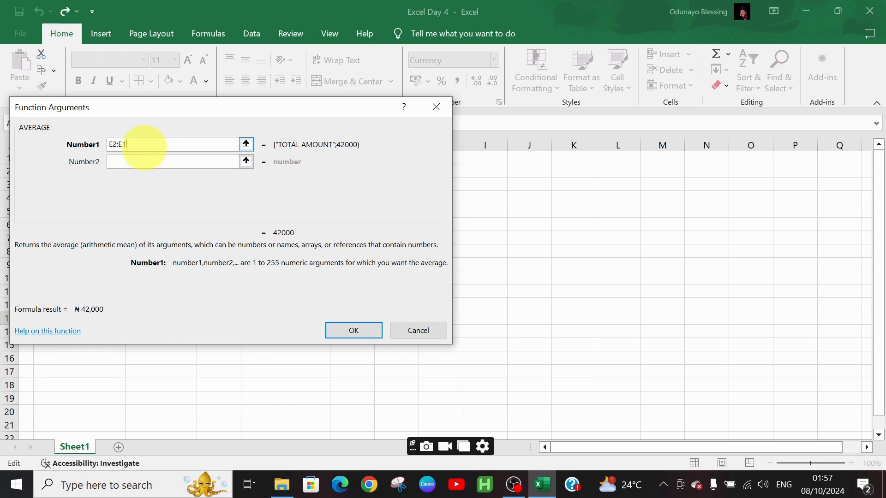
type("1")
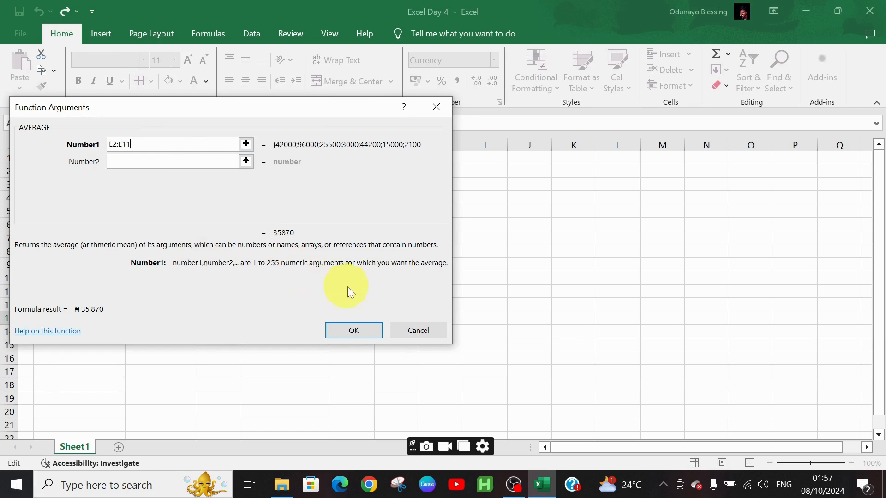
left_click(364, 336)
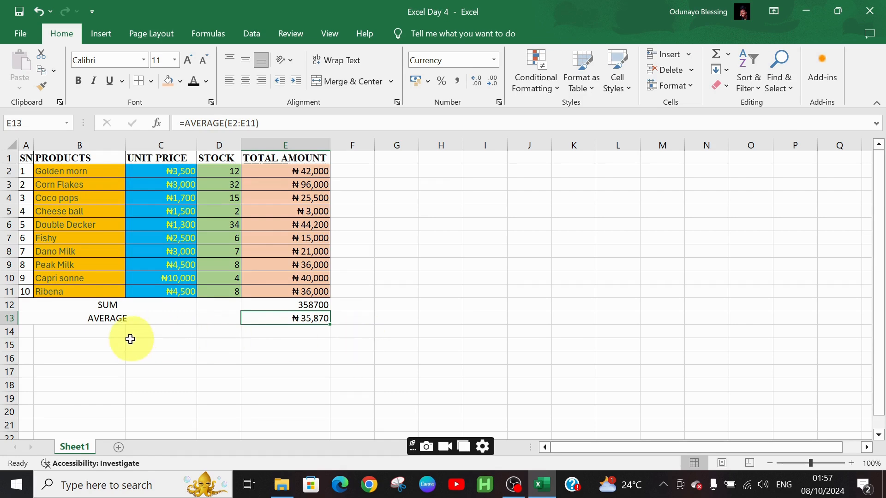
- Merge and center cells A14:C14 and enter the label COUNT
left_click_drag(56, 332, 143, 331)
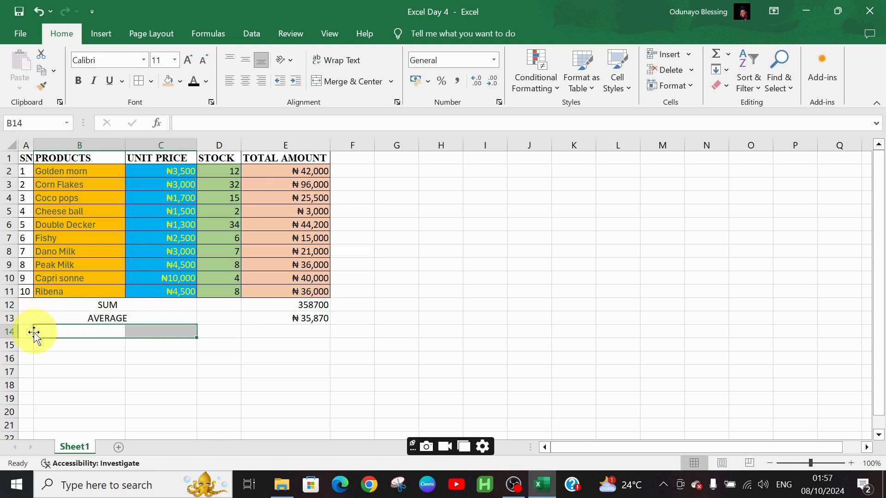
left_click(35, 332)
left_click_drag(35, 333, 162, 328)
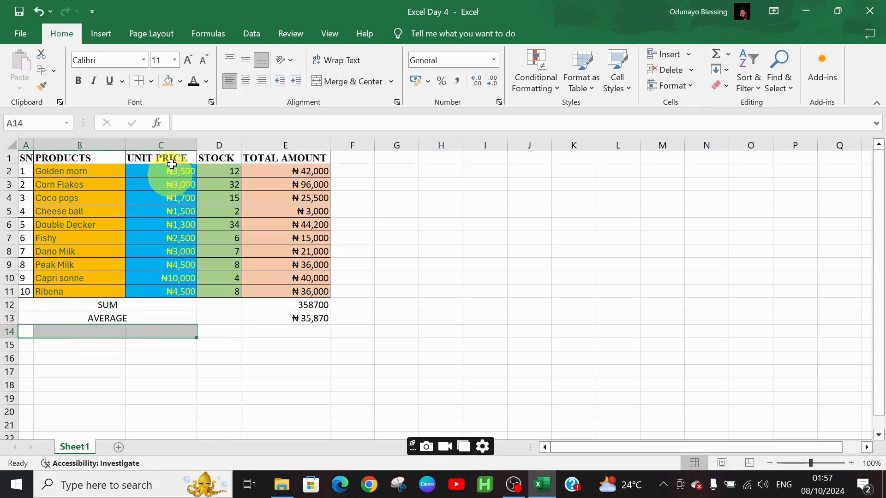
left_click(351, 85)
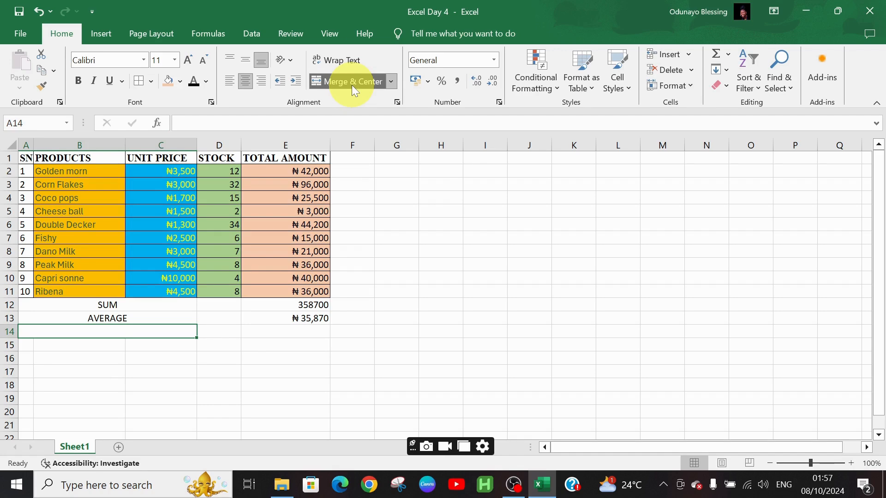
type("COUNT")
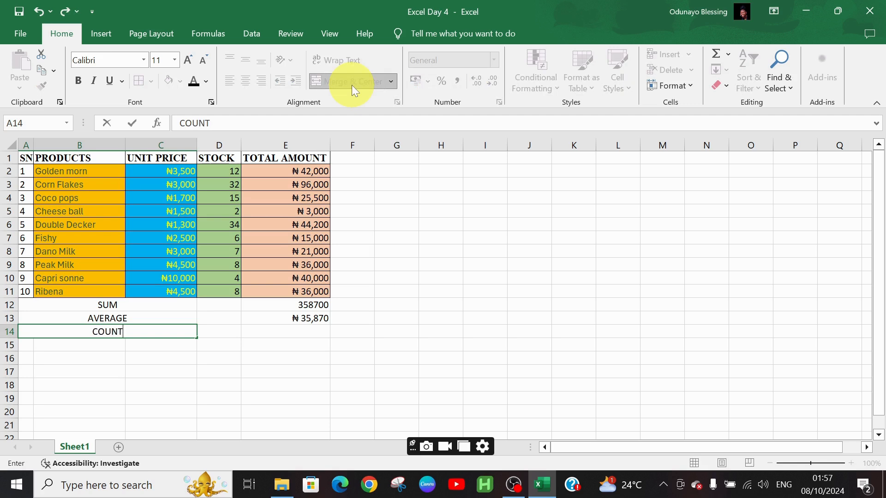
key("Tab")
key("Tab")
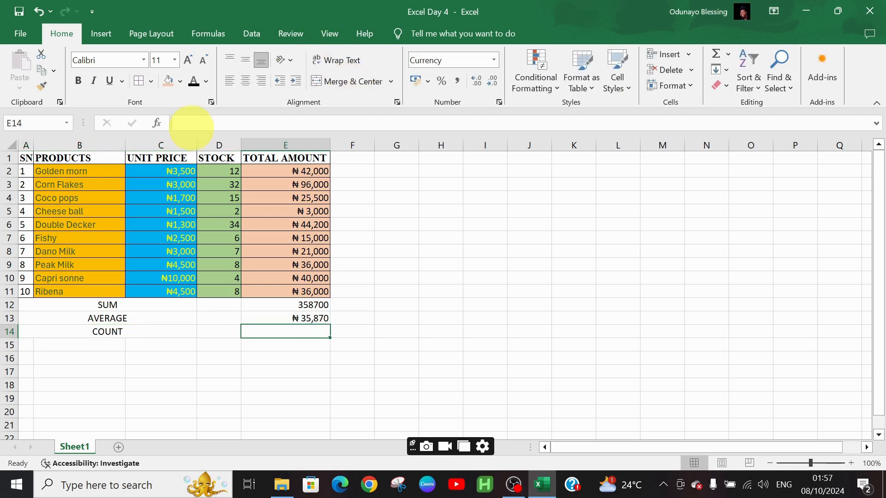
- Count the values of E2:E11 in cell E14 with the COUNT function from the Insert Function dialog
left_click(166, 126)
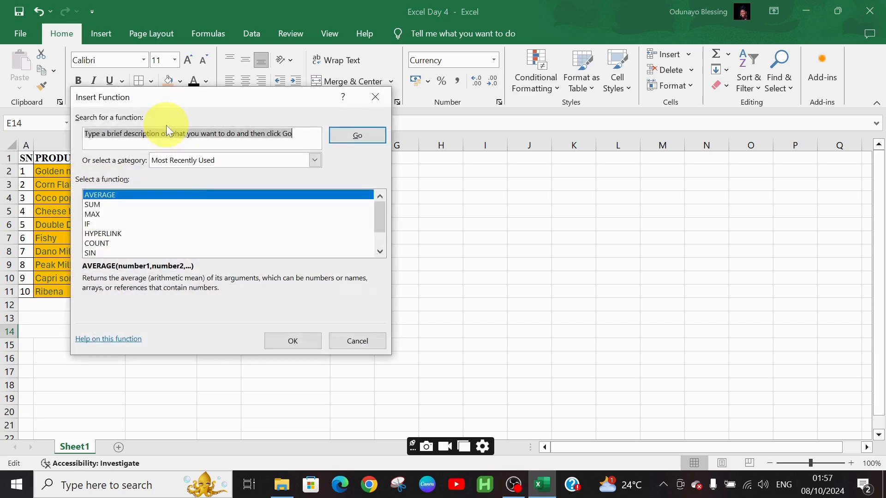
left_click(250, 243)
left_click(317, 337)
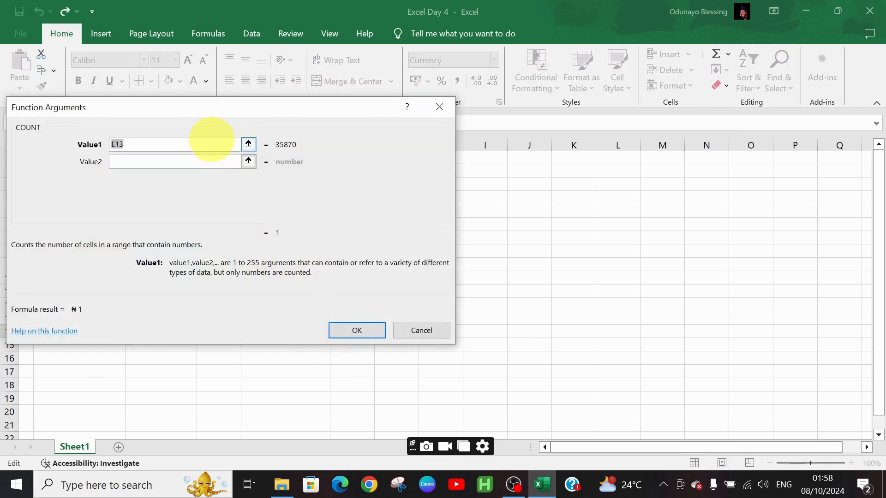
left_click(211, 138)
key("BackSpace")
type("2:E11")
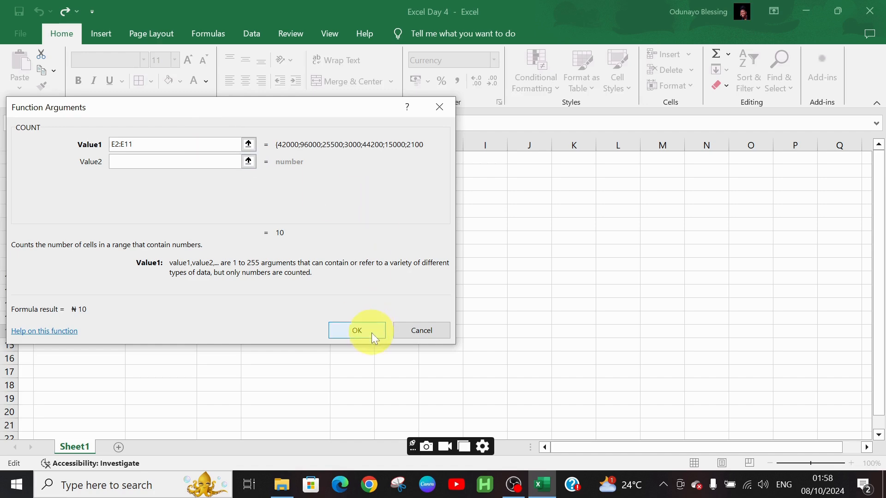
left_click(372, 334)
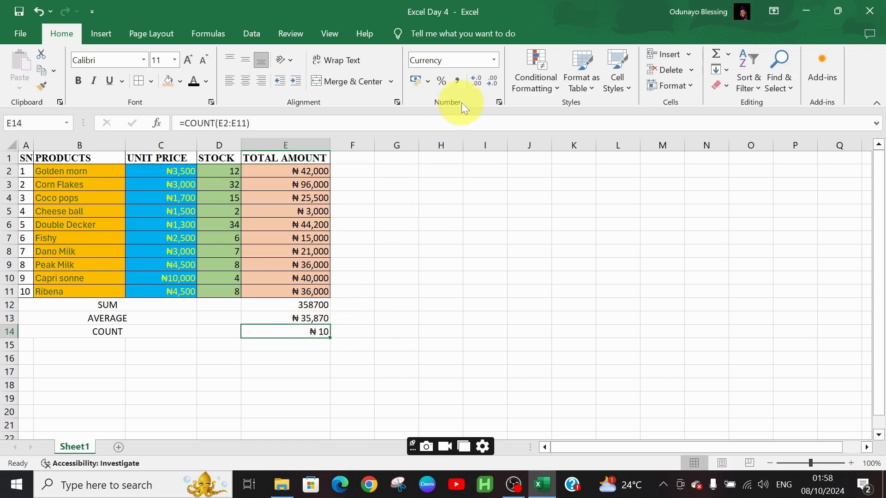
- Format cell E14 as Number with no decimal places
left_click(493, 61)
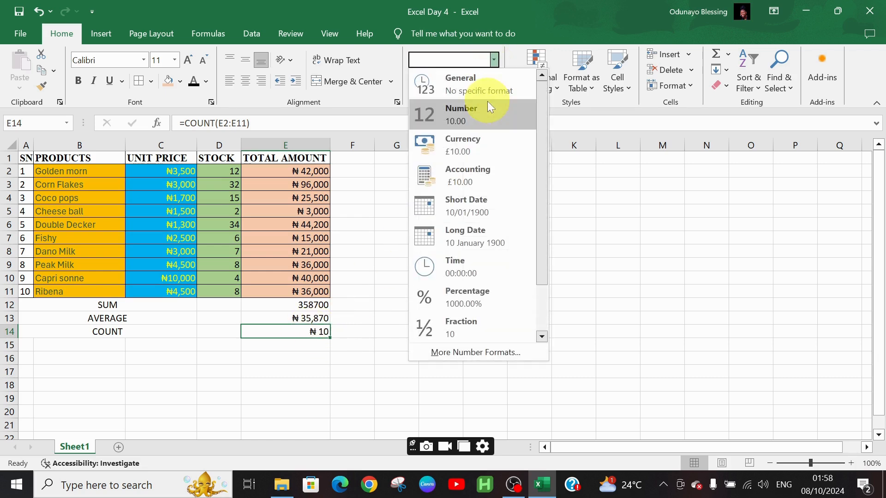
left_click(485, 122)
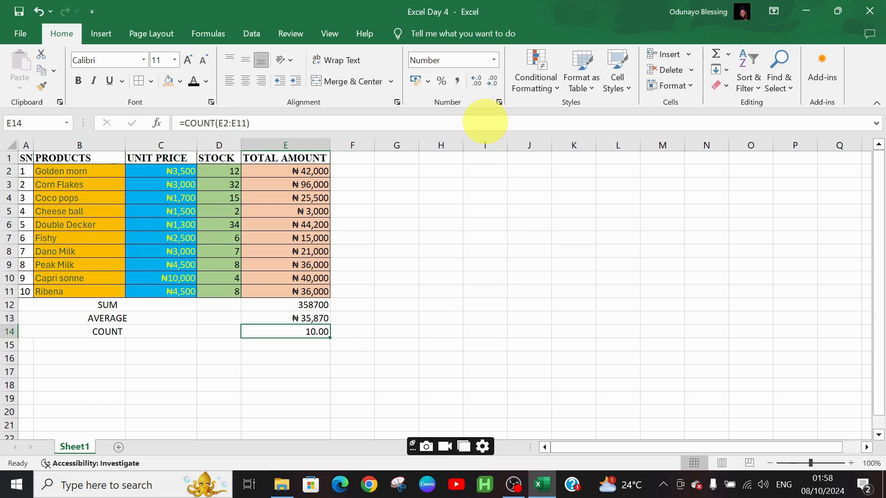
left_click(497, 81)
left_click(498, 82)
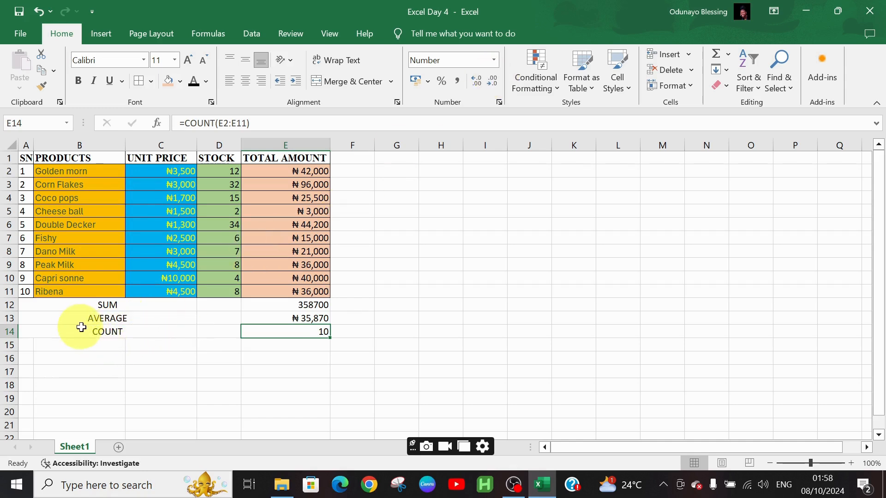
- Clear cell E13 and try to enter the AVERAGE function in it by hand
left_click(262, 316)
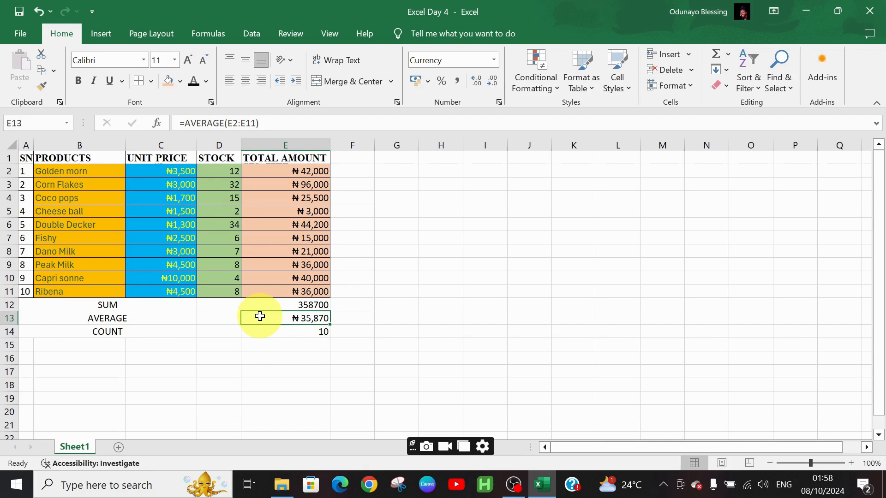
key("Delete")
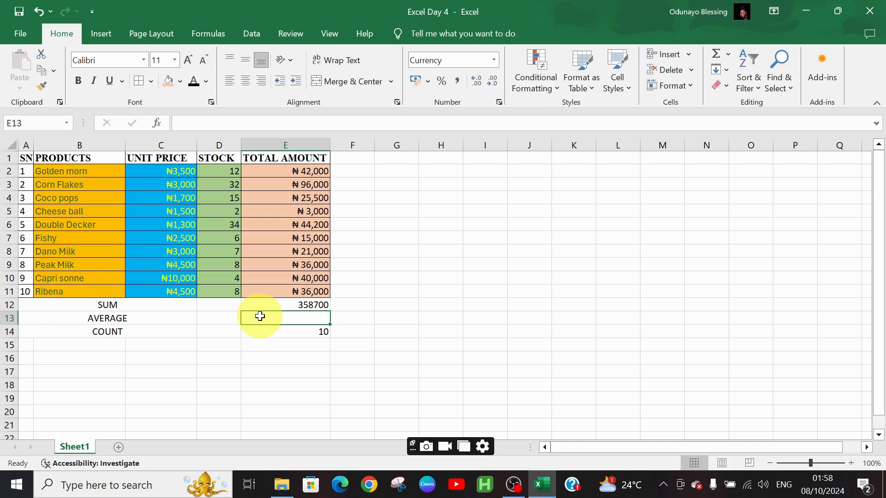
type("=aVE")
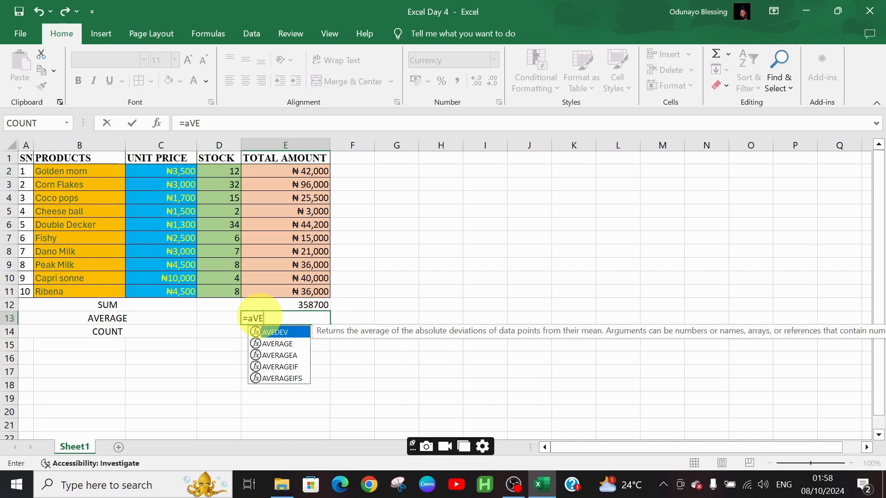
key("Down")
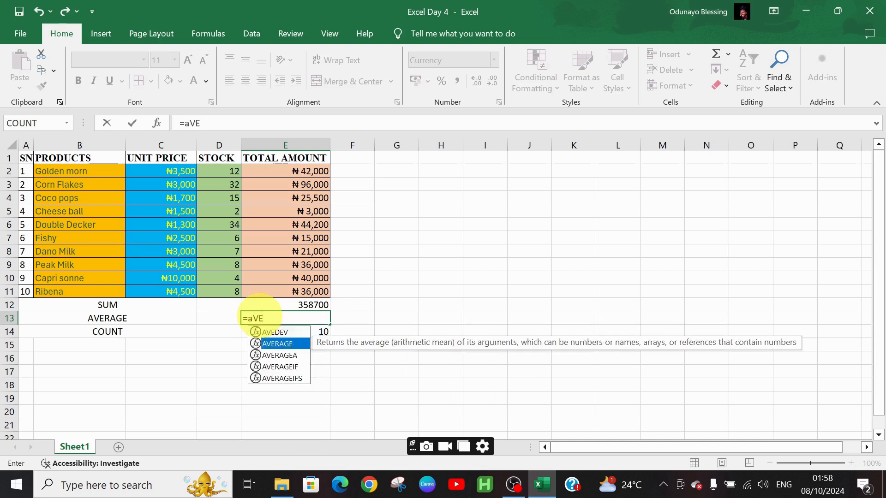
key("Return")
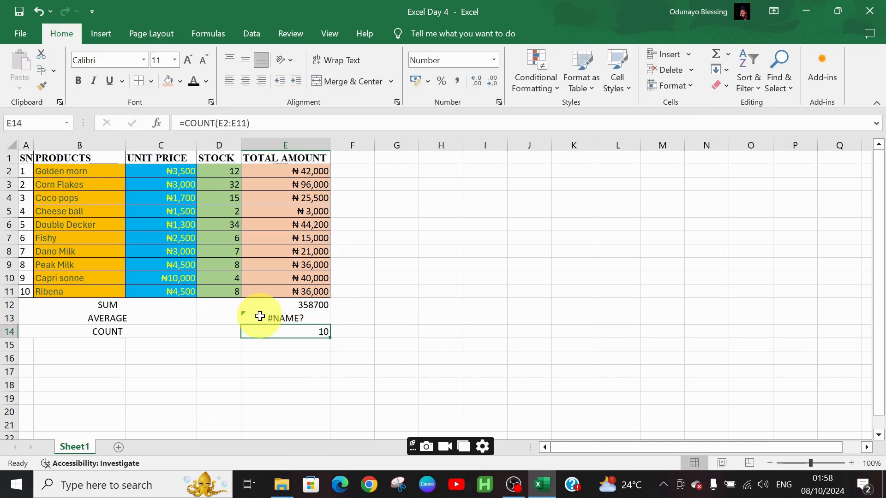
- Correct the entry in cell E13 to the formula =AVERAGE(E2:E11), picking the function from the suggestions
double_click(259, 316)
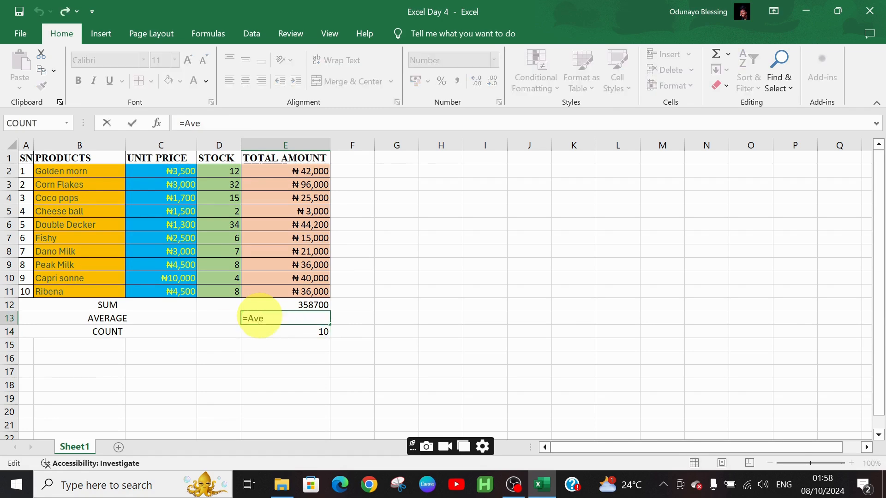
key("BackSpace")
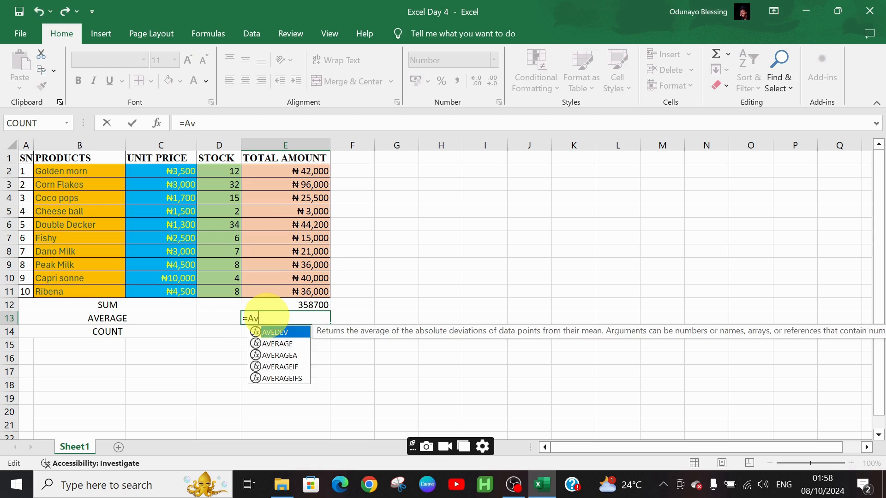
type("e")
key("Down")
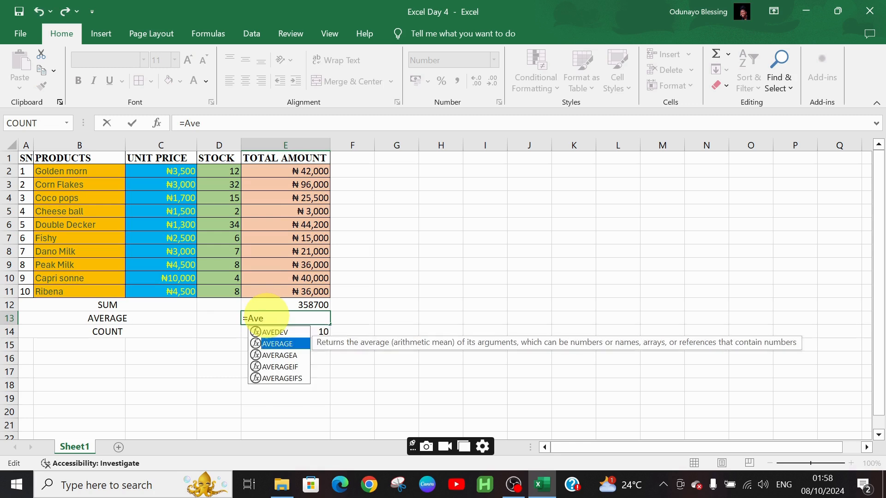
double_click(295, 345)
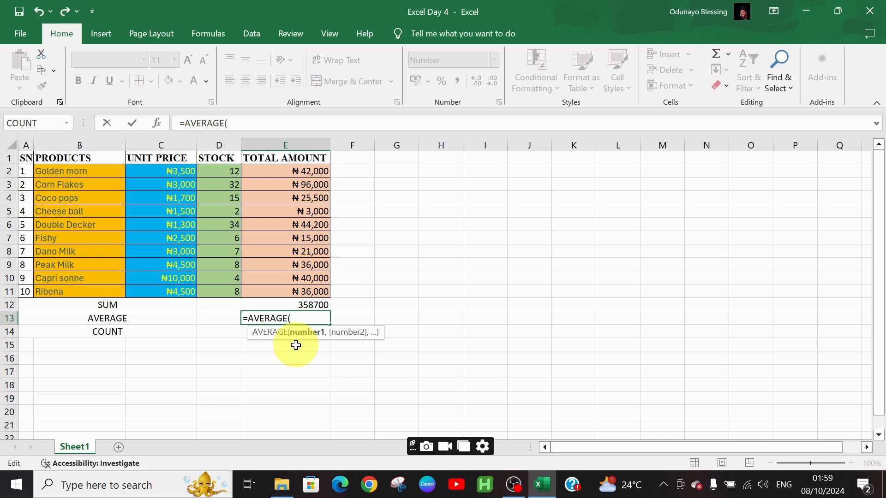
left_click(272, 172)
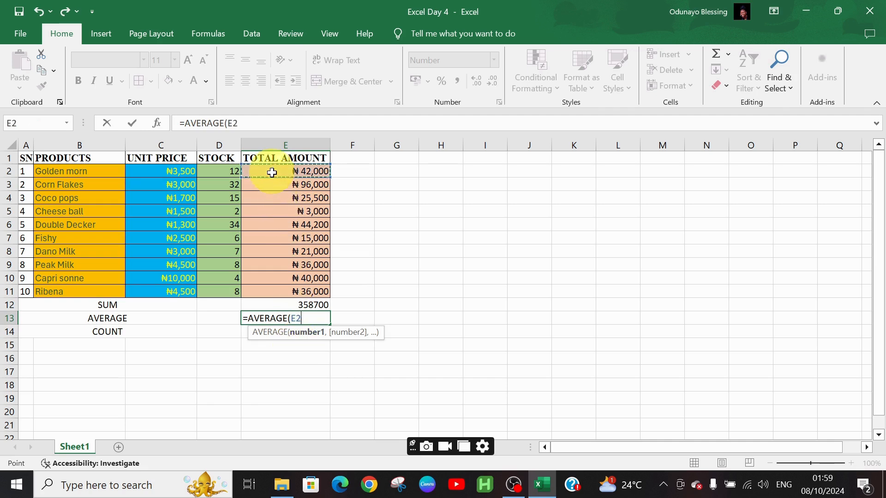
left_click_drag(272, 172, 299, 294)
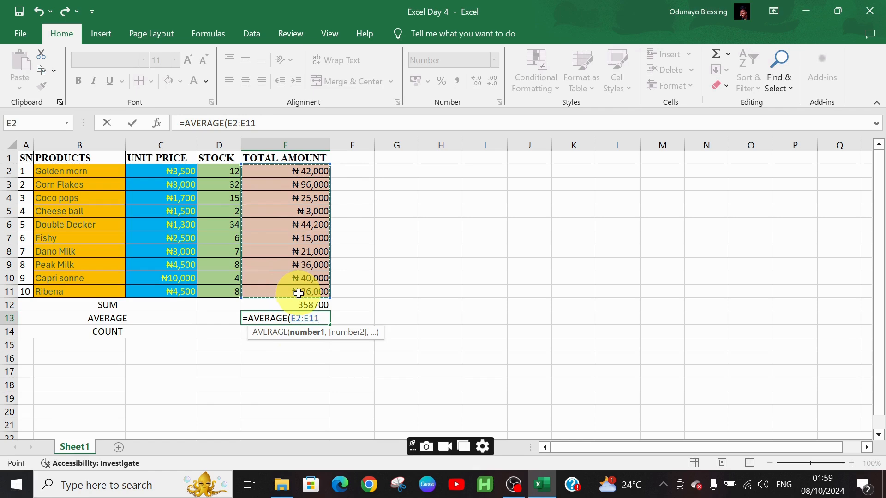
type(")")
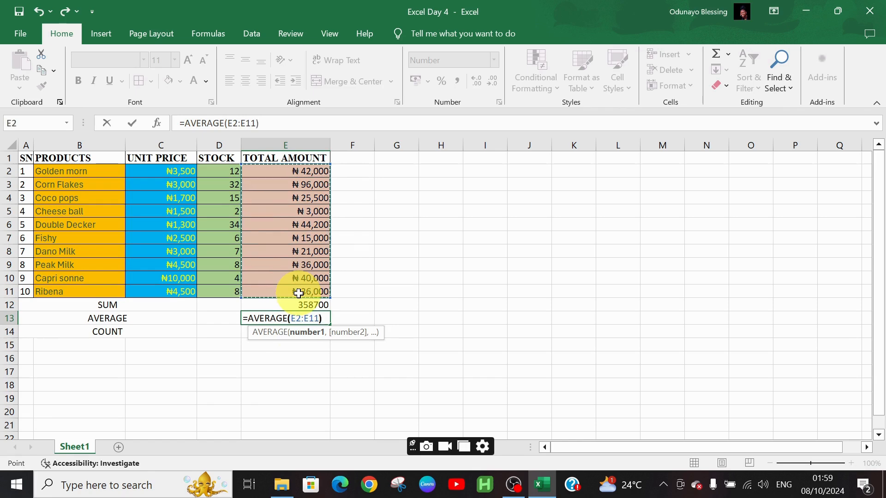
key("Return")
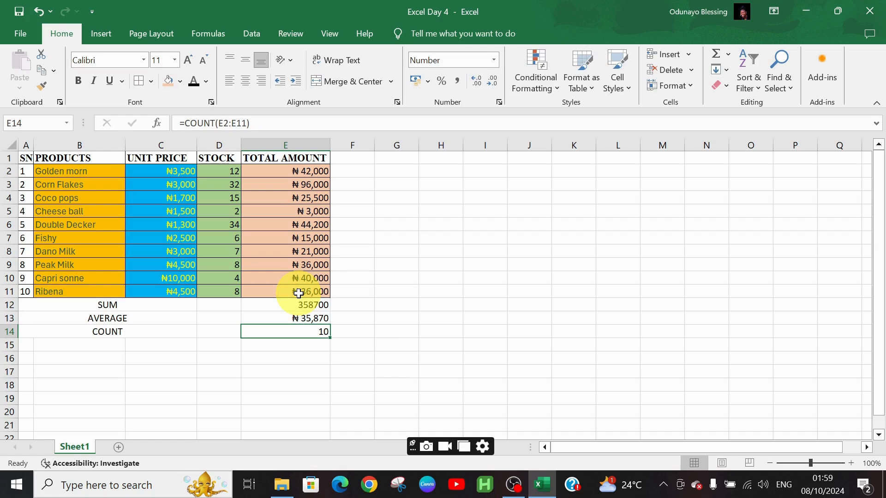
- Enter the formula =COUNT(E2:E11) by hand in cell E15, below the existing count
key("Down")
type("=count")
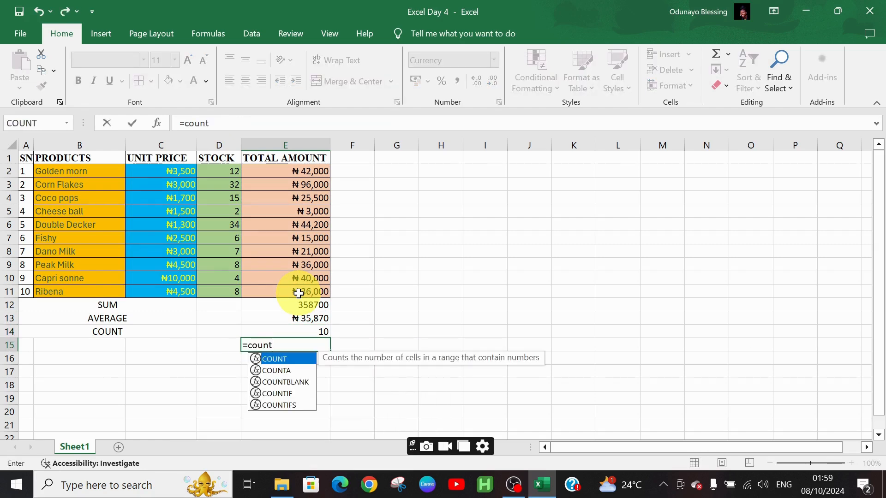
type("(")
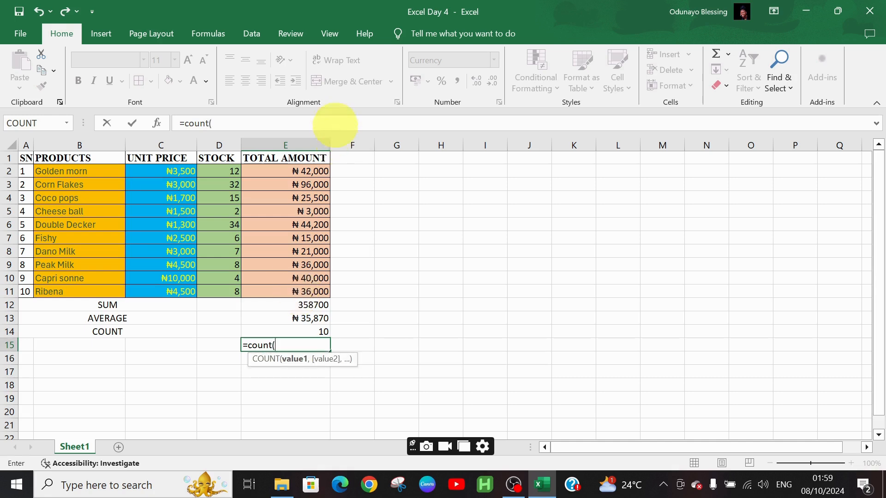
left_click_drag(298, 170, 315, 291)
type(")")
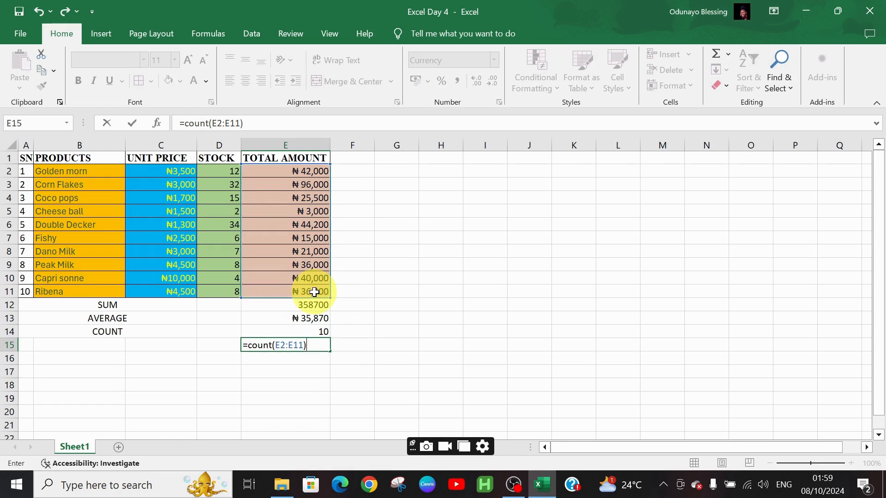
key("Return")
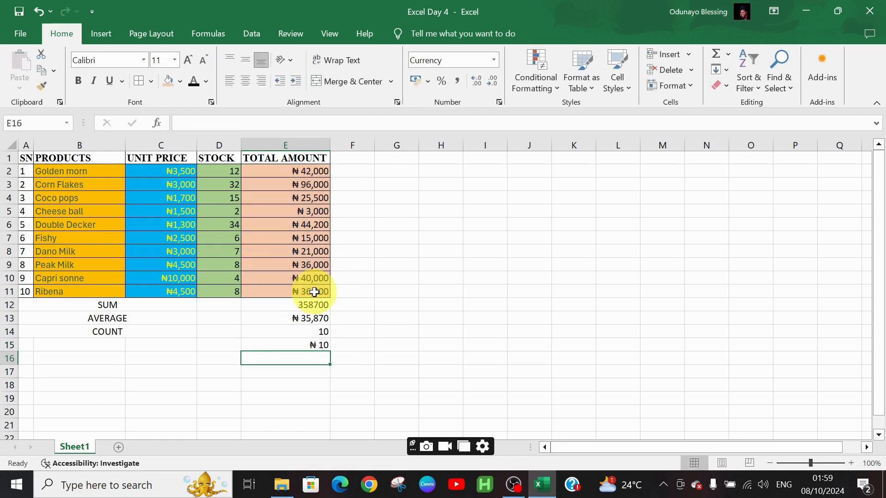
- Review the function arguments of the COUNT formula in cell E15
left_click(287, 348)
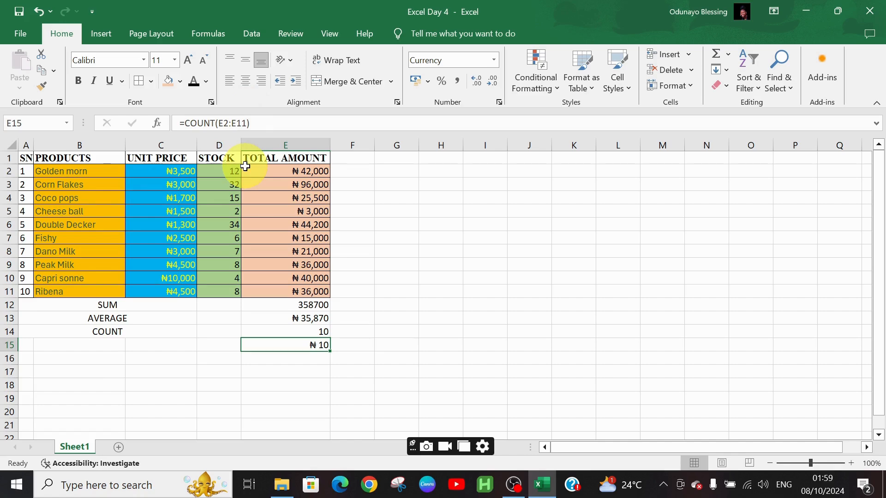
left_click(157, 122)
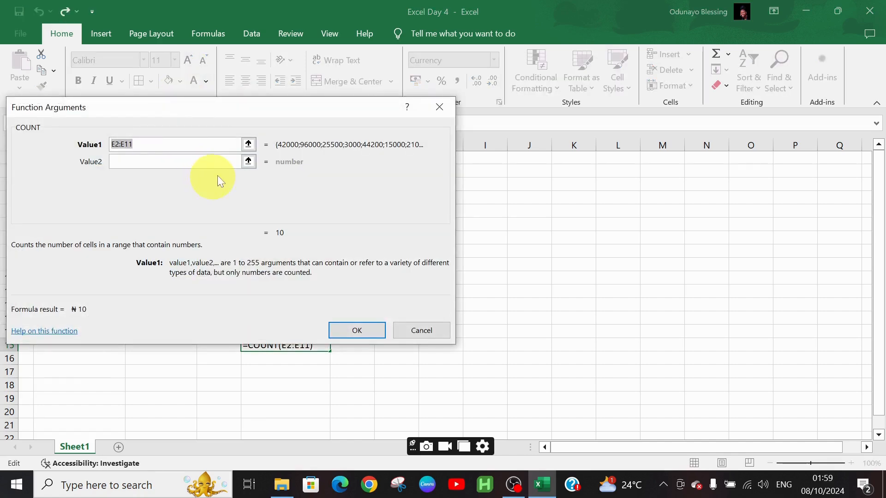
left_click(438, 108)
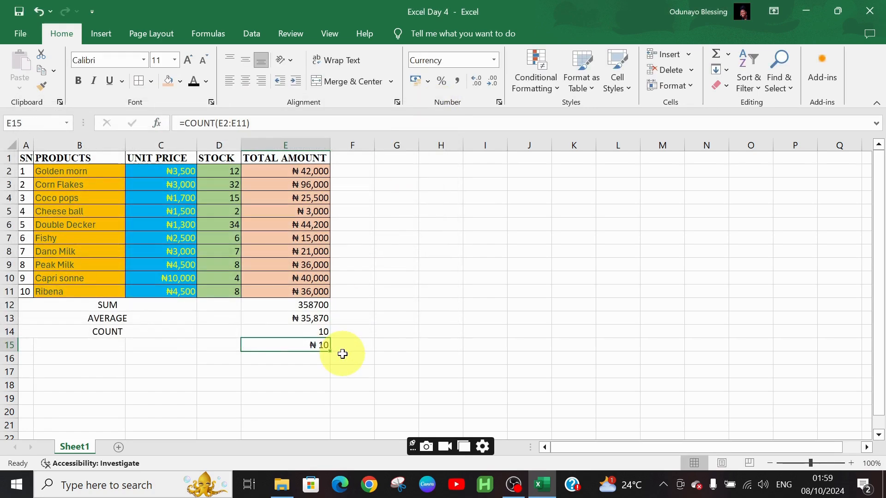
- Merge and center cells A15:C15 for a new summary label
left_click(103, 347)
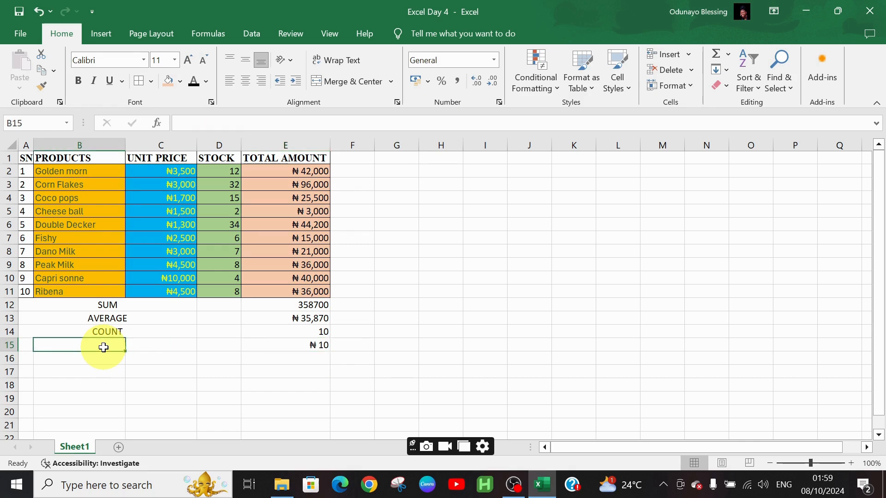
left_click_drag(26, 356, 152, 347)
left_click(36, 346)
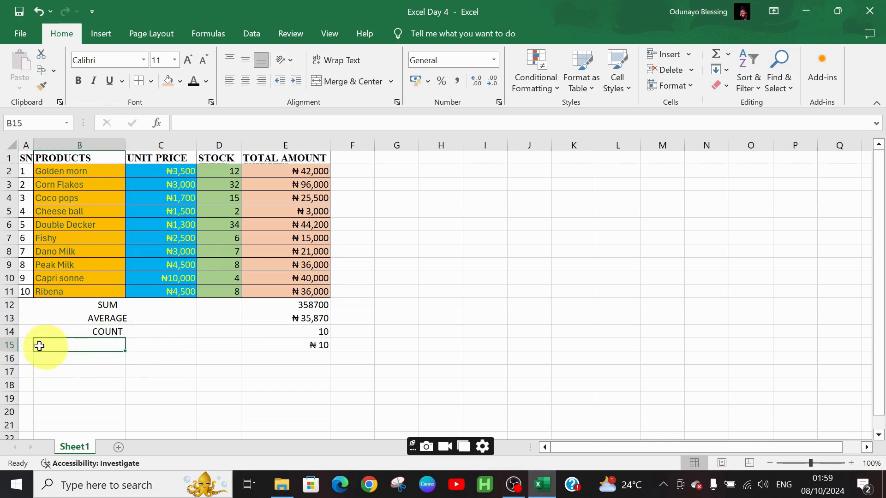
left_click_drag(28, 341, 115, 340)
left_click(345, 81)
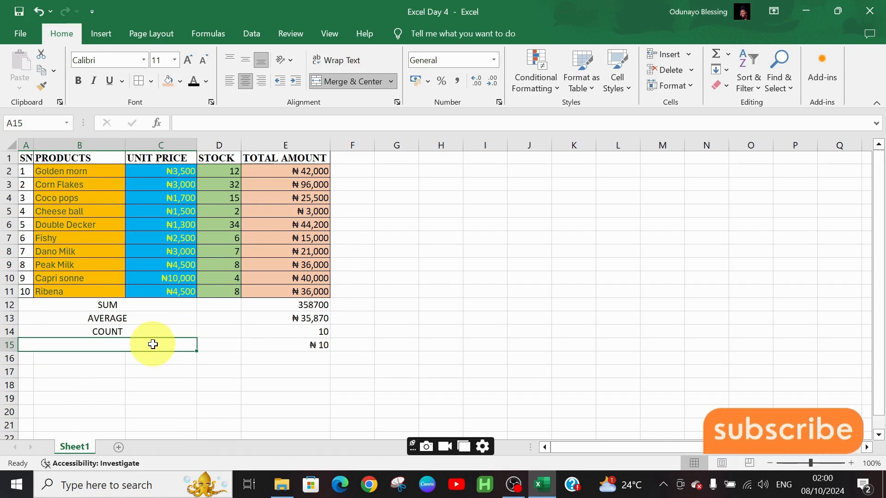
- Label the merged cell A15 MAXIMUM VALUE in capital letters
type("max")
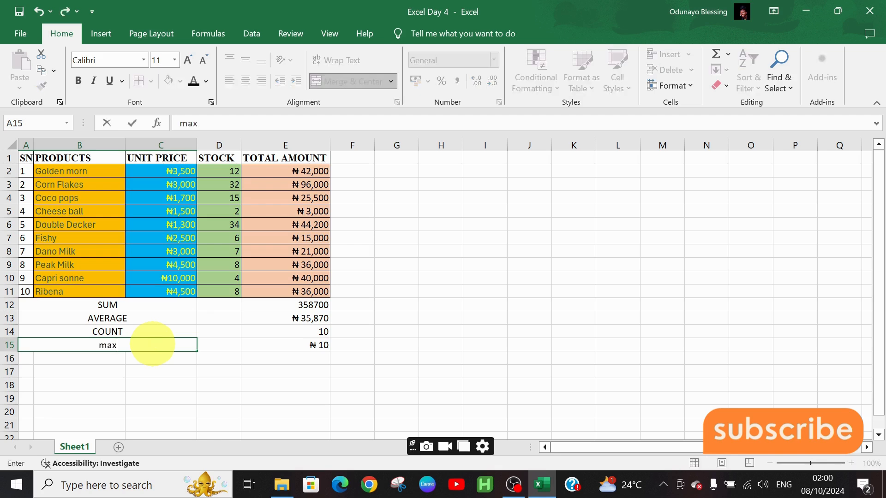
type("imum")
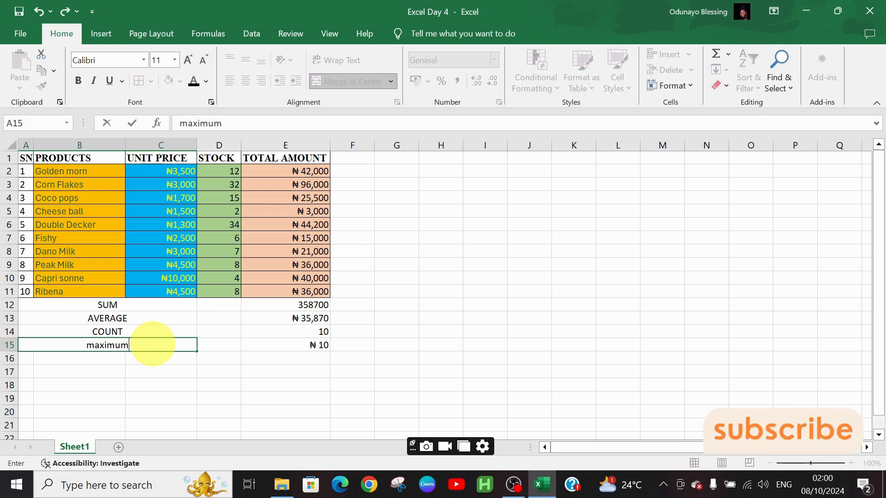
key("BackSpace")
key("BackSpace")
key("BackSpace")
key("BackSpace")
key("BackSpace")
key("BackSpace")
key("BackSpace")
type("MAX")
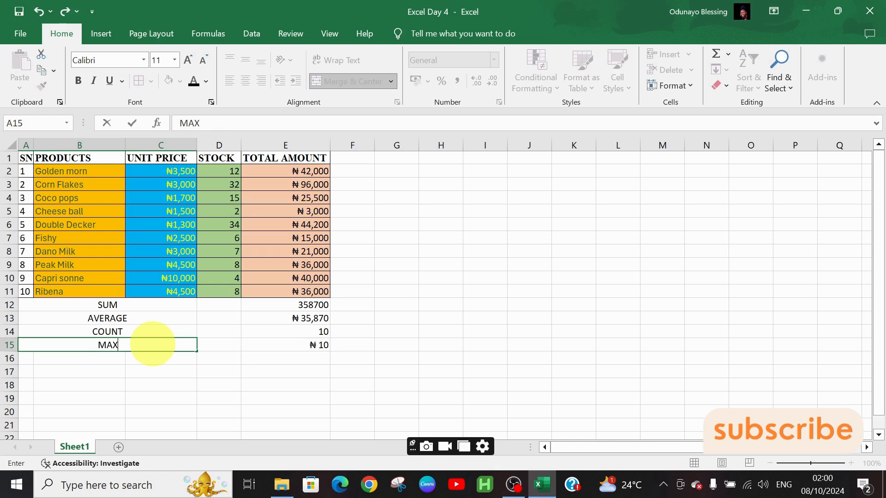
type("IMUM VALUE")
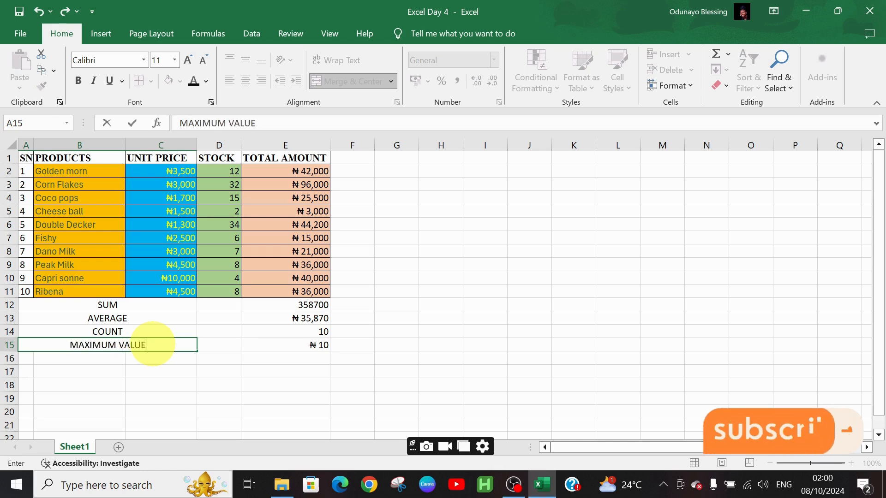
left_click(147, 355)
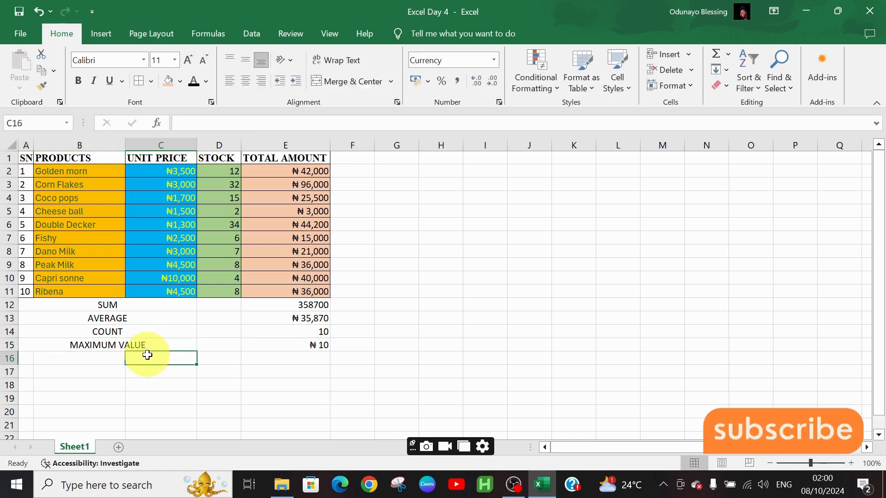
- Merge and center cells A16:C16 and label them MINIMUM
left_click_drag(25, 357, 152, 357)
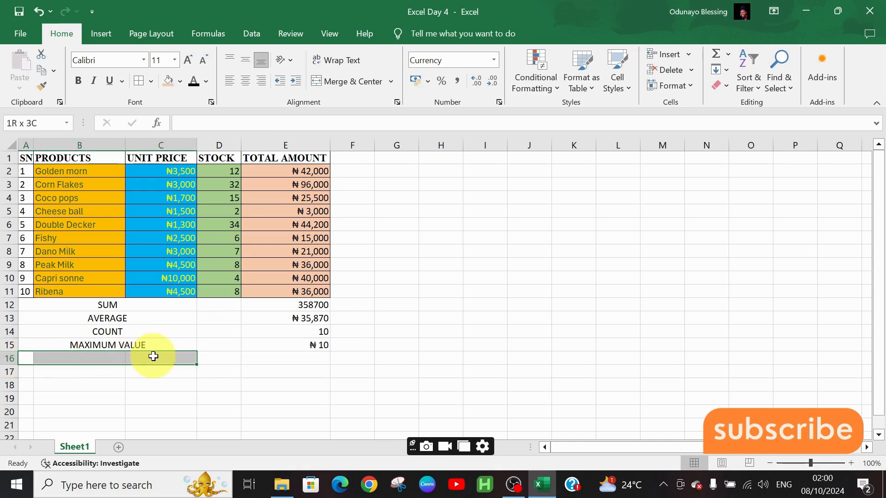
left_click(360, 84)
type("MINI")
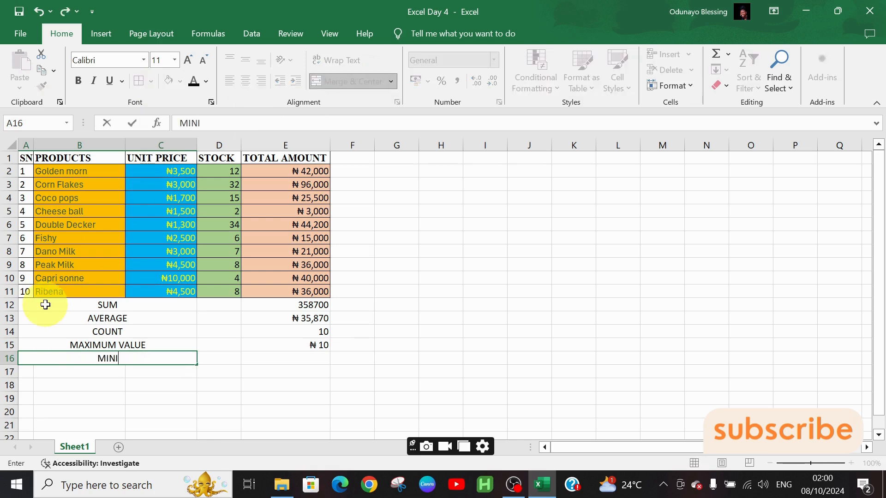
type("MUM")
key("Tab")
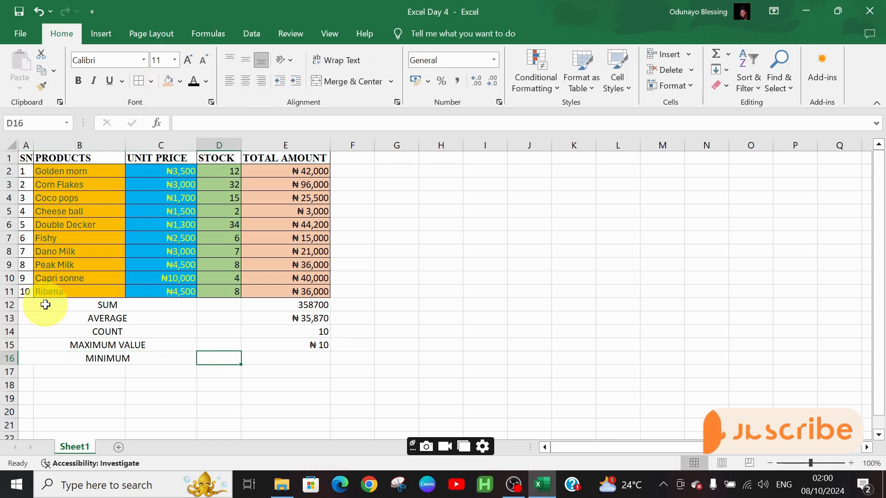
- Replace the formula in cell E15 with =MAX(E11:E13)
key("Up")
key("Right")
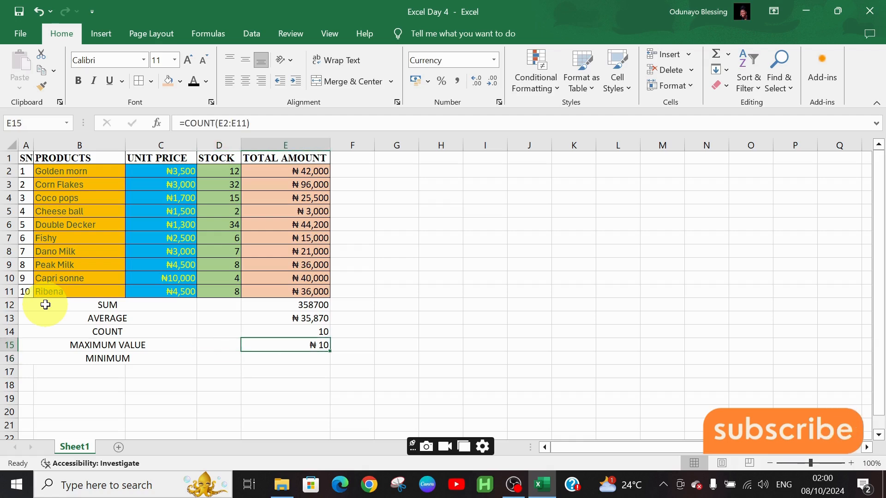
type("=MAX(E11:E13)")
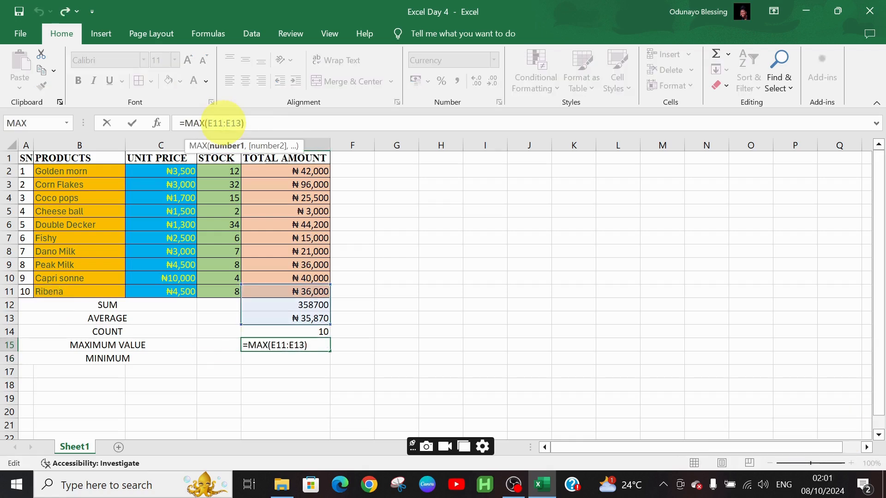
- Correct the range of the MAX formula in cell E15 to E2:E11
key("BackSpace")
key("BackSpace")
type("2")
key("Right")
key("Right")
key("Right")
key("Right")
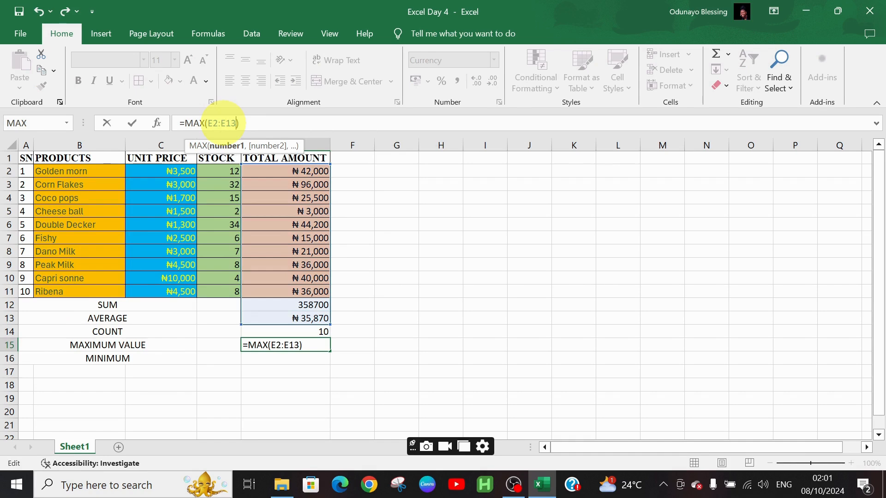
key("Right")
key("Left")
key("BackSpace")
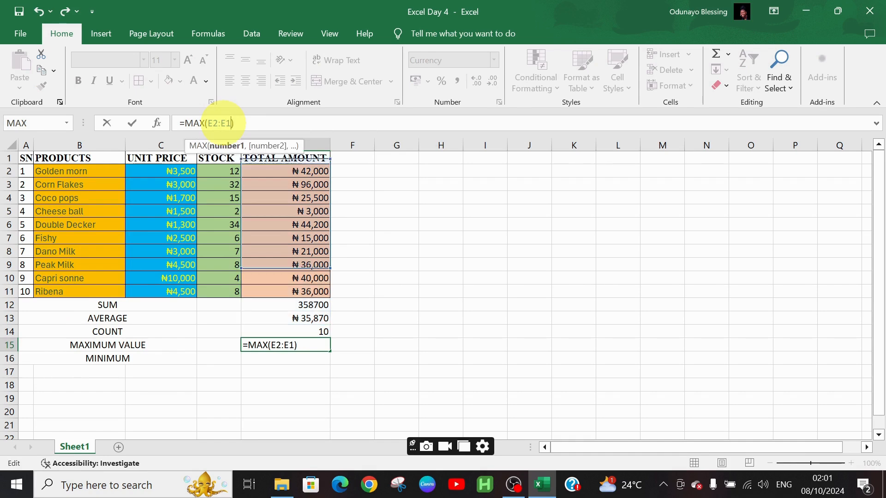
type("1")
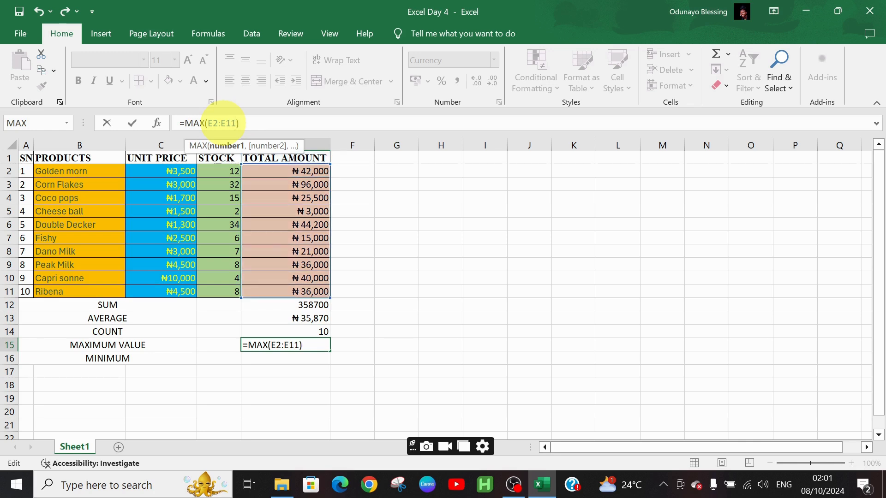
key("Return")
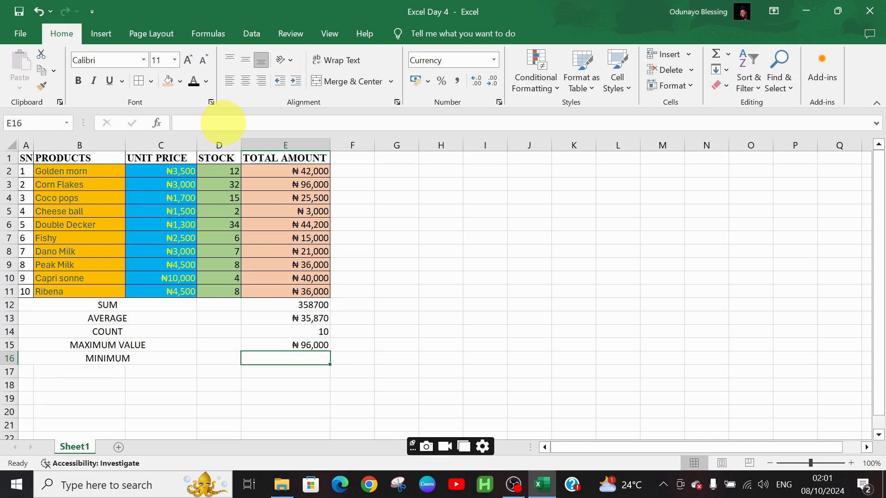
- Enter the formula =MIN(E2:E11) in cell E16 for the MINIMUM row
left_click(158, 123)
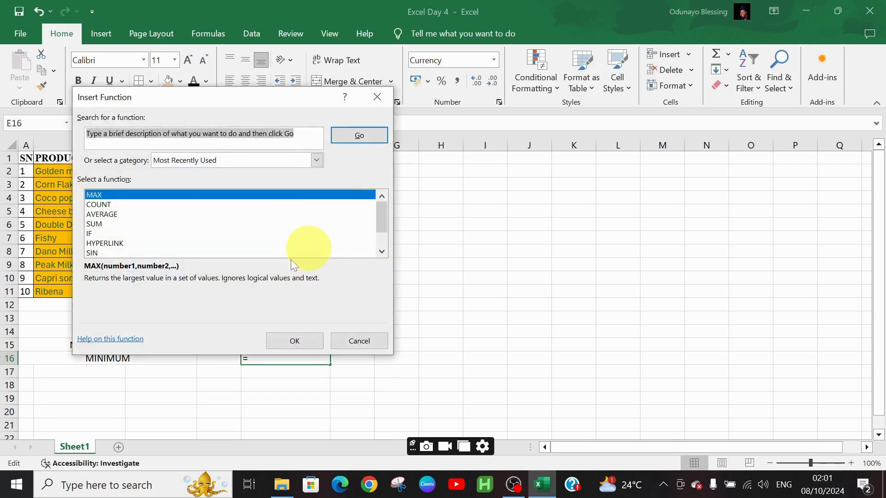
left_click(277, 347)
type("MIN")
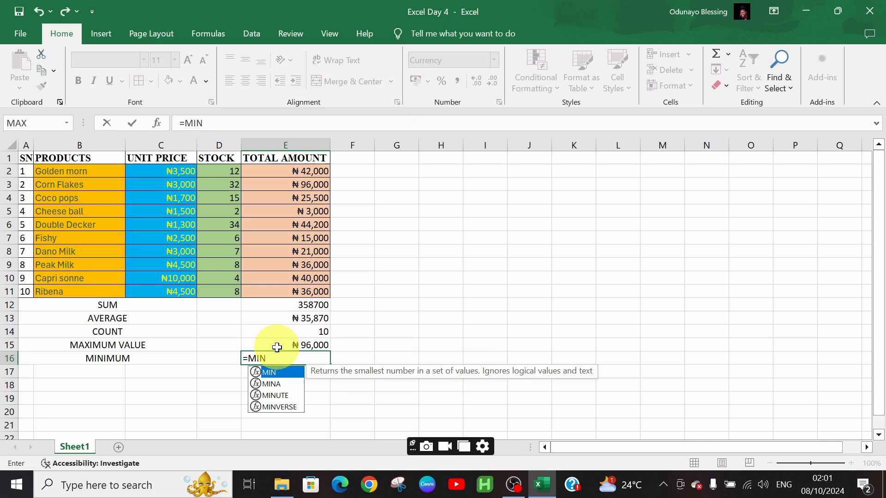
type("(")
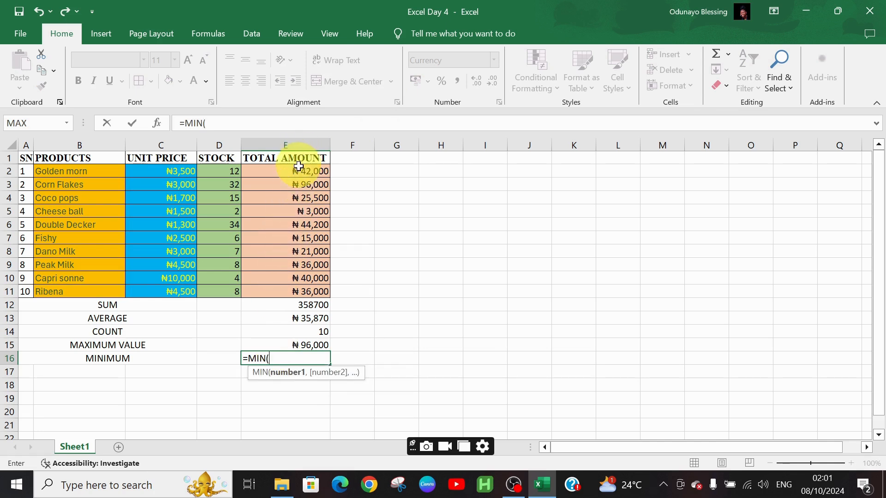
left_click_drag(297, 170, 304, 286)
type(")")
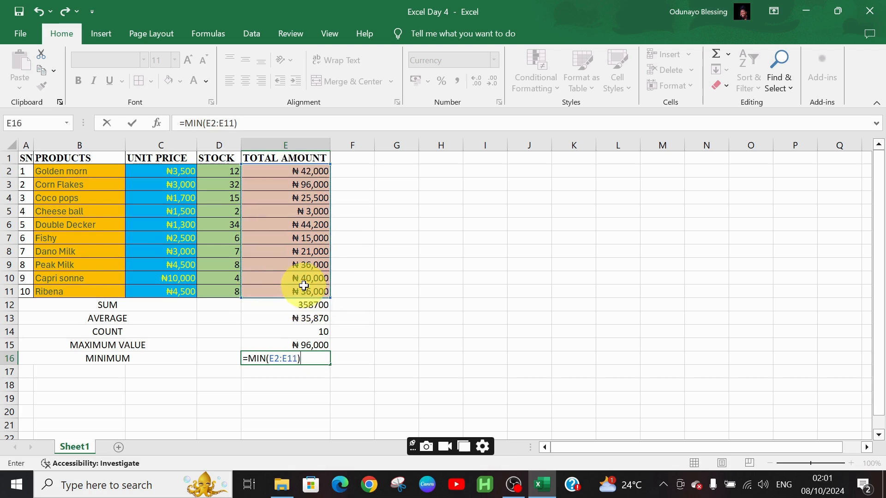
key("Return")
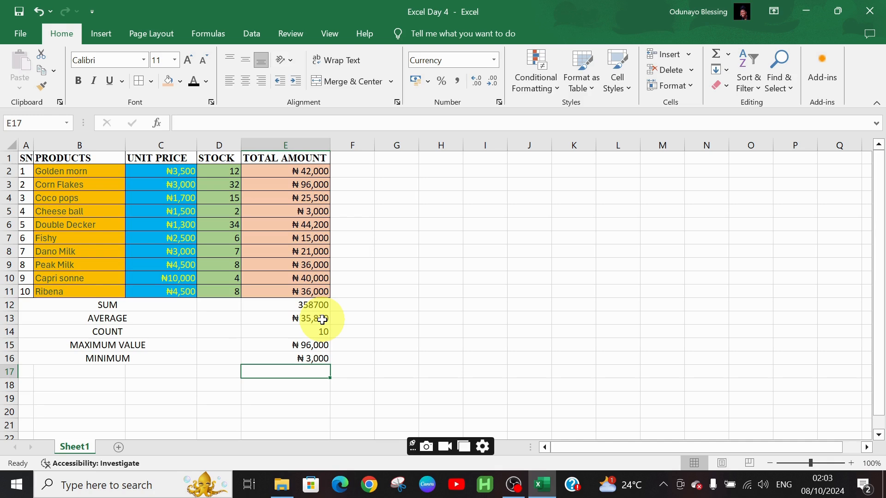
left_click(412, 295)
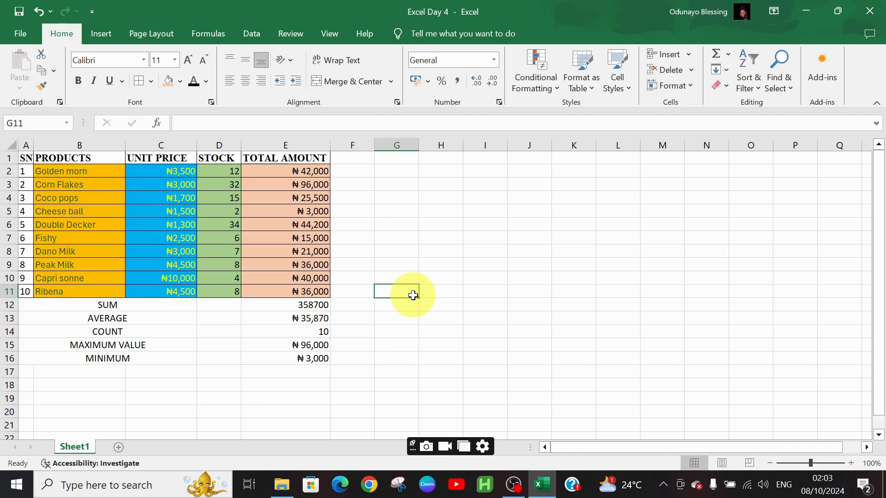
type("7")
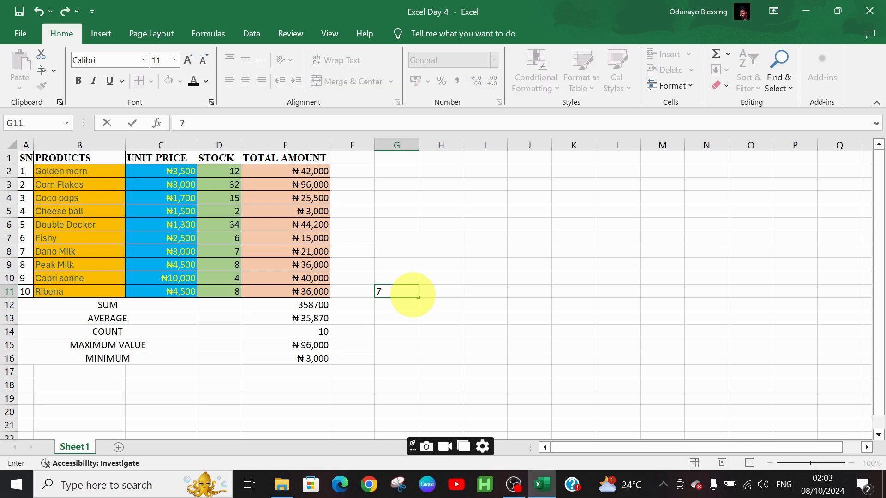
type("/0")
key("Tab")
left_click(413, 296, "shift")
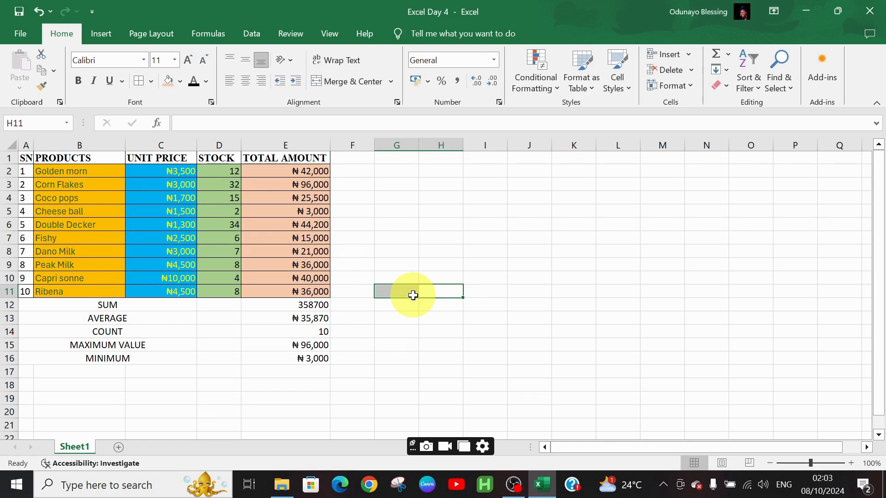
type("1")
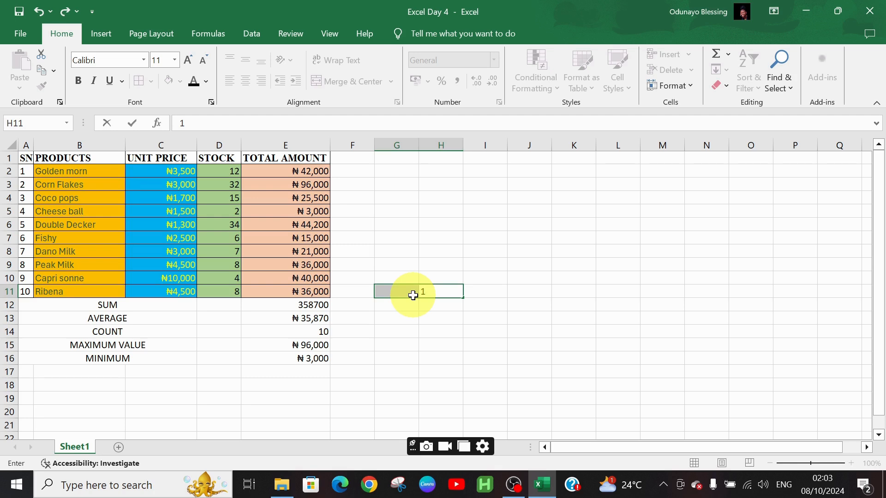
key("BackSpace")
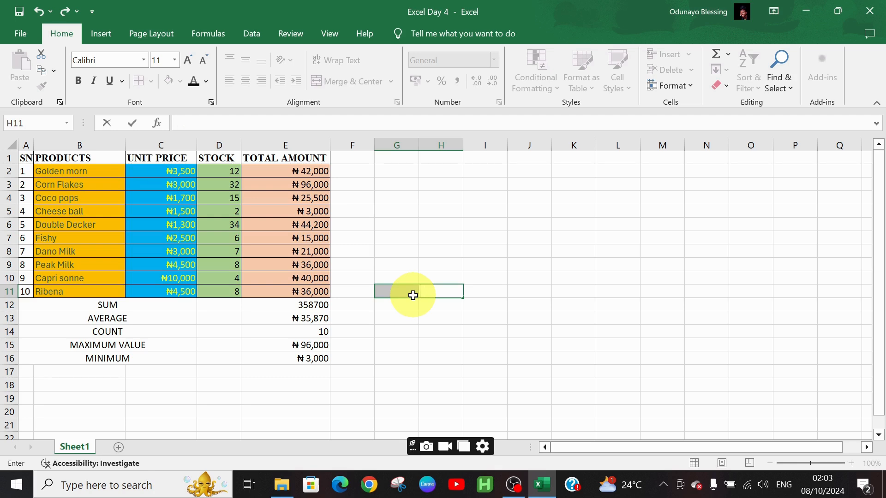